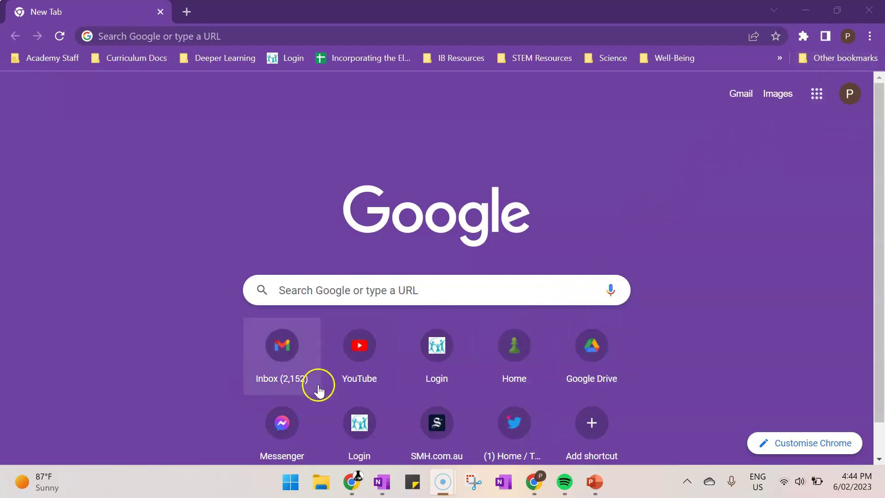
Launch Google Sheets from the Google apps grid and look over its templates and recent files
{"action": "left_click", "coordinate": [815, 96]}
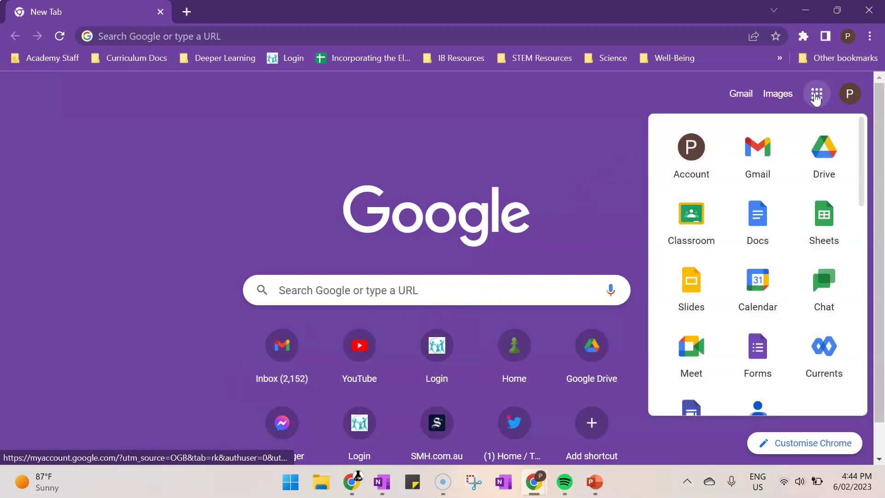
{"action": "left_click", "coordinate": [819, 218]}
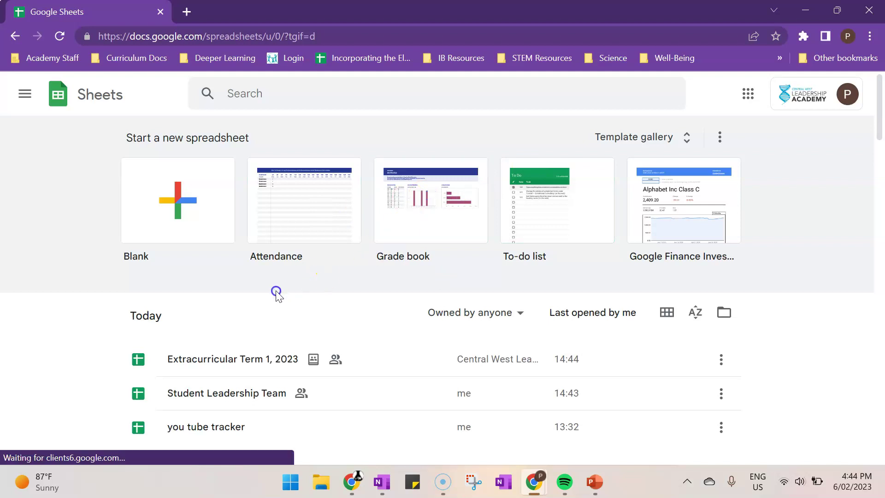
{"action": "scroll", "coordinate": [276, 293], "scroll_direction": "down", "scroll_amount": 4}
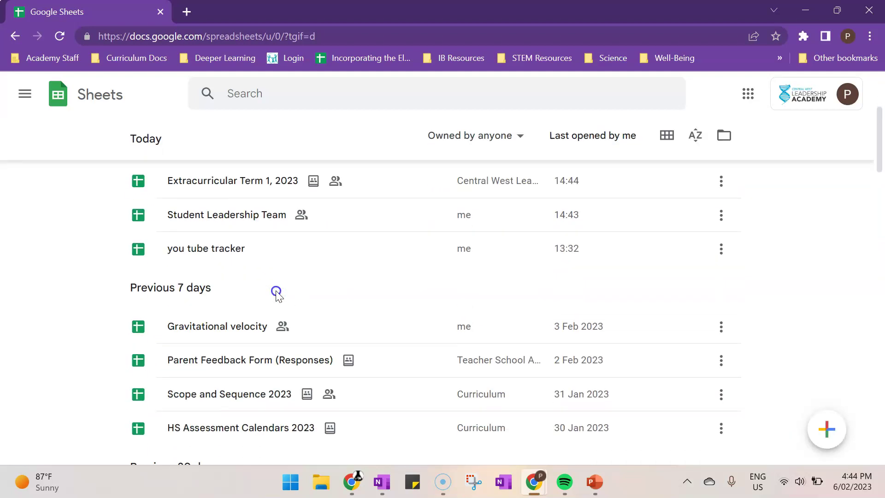
{"action": "scroll", "coordinate": [276, 293], "scroll_direction": "up", "scroll_amount": 4}
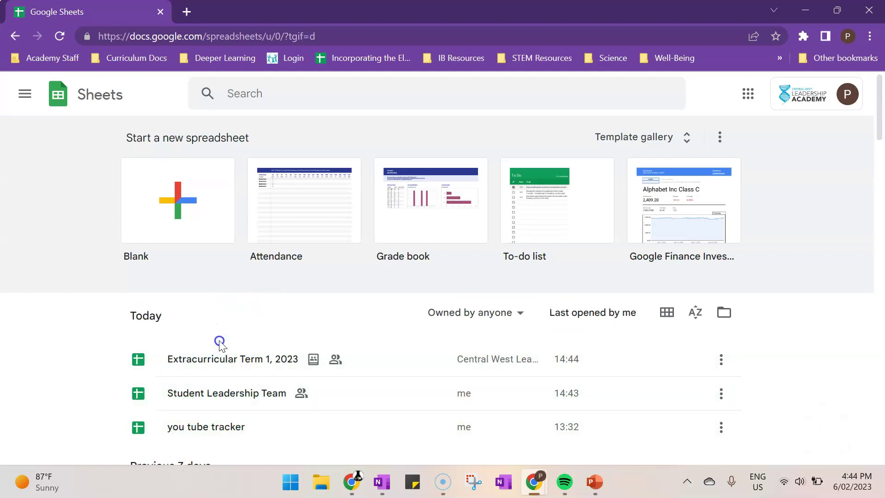
Create a blank spreadsheet and close the extra empty browser tabs
{"action": "left_click", "coordinate": [195, 237]}
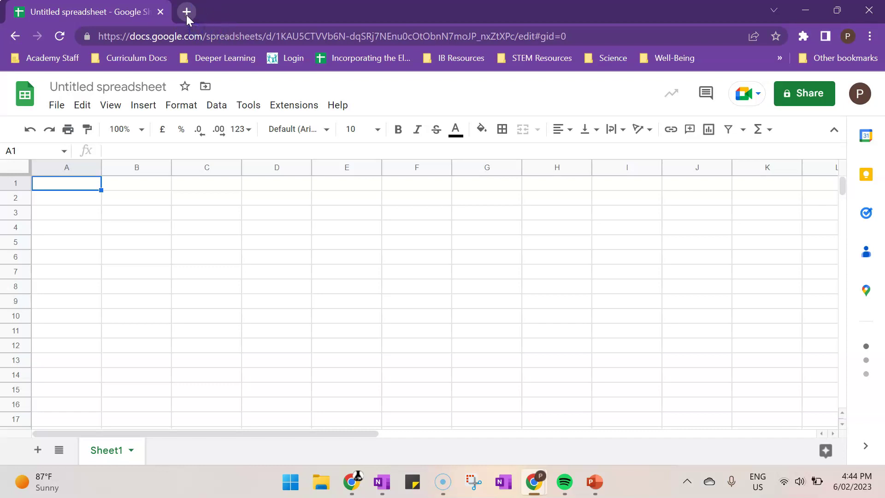
{"action": "triple_click", "coordinate": [186, 13]}
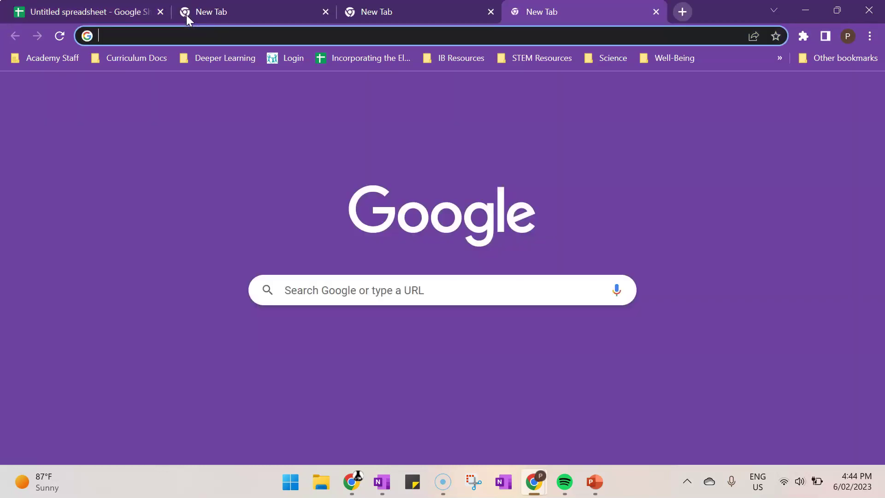
{"action": "left_click", "coordinate": [324, 12]}
{"action": "left_click", "coordinate": [324, 13]}
Open another blank spreadsheet by going to sheets.new in the address bar
{"action": "left_click", "coordinate": [239, 65]}
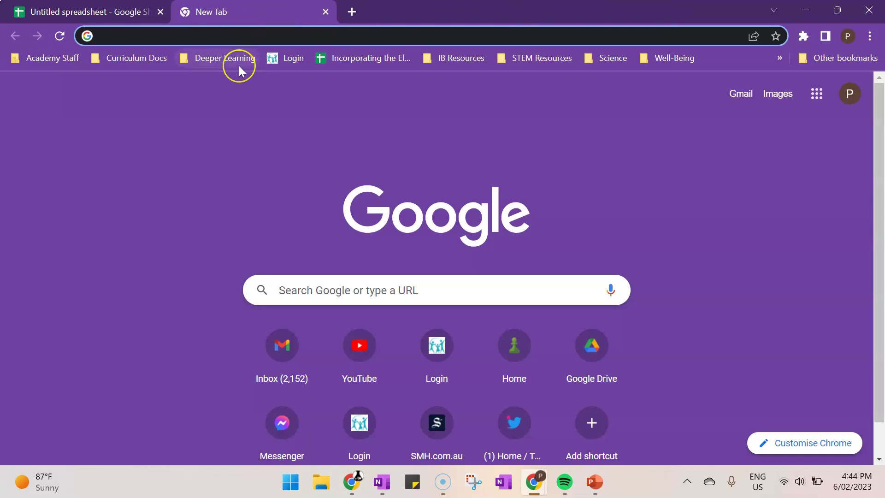
{"action": "type", "text": "sheet"}
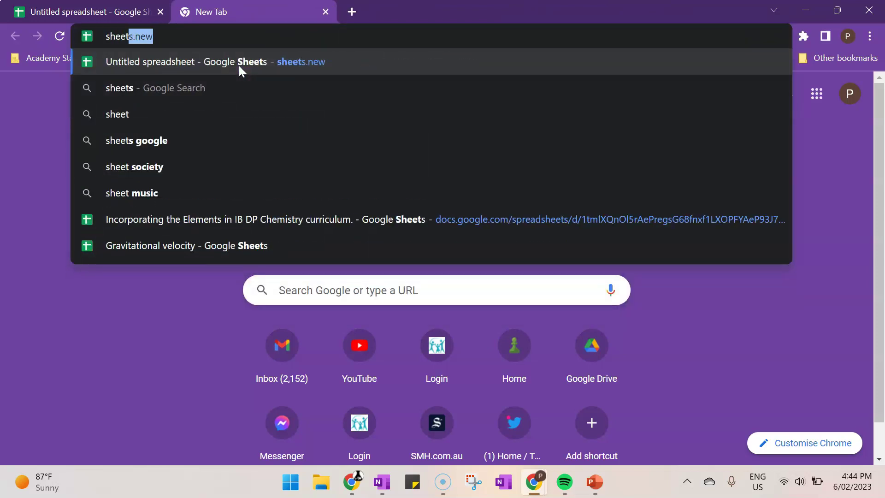
{"action": "key", "text": "Return"}
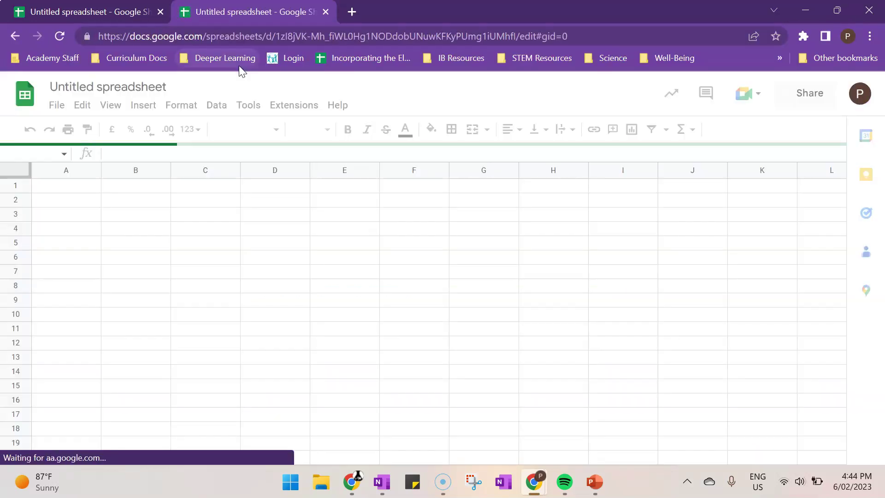
Close the extra tab, enter 'Sheet 1' in A1, and title the file 'Google Sheets Introduction'
{"action": "left_click", "coordinate": [161, 12]}
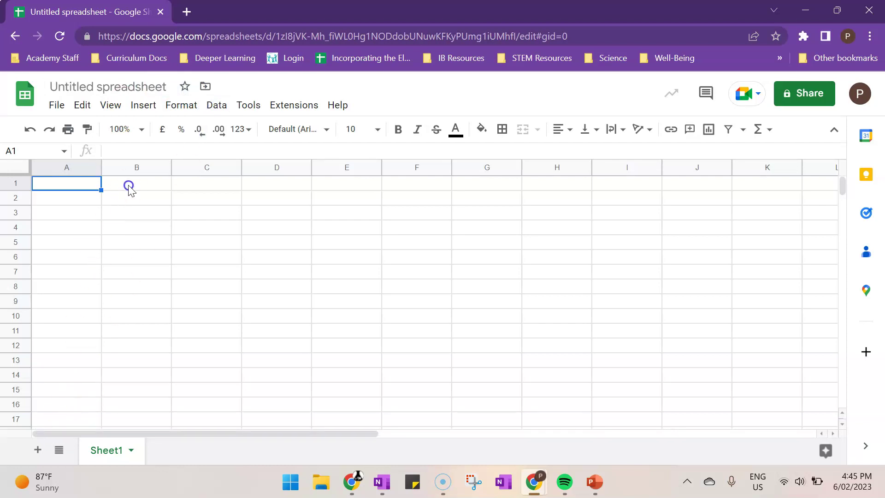
{"action": "type", "text": "Sheet"}
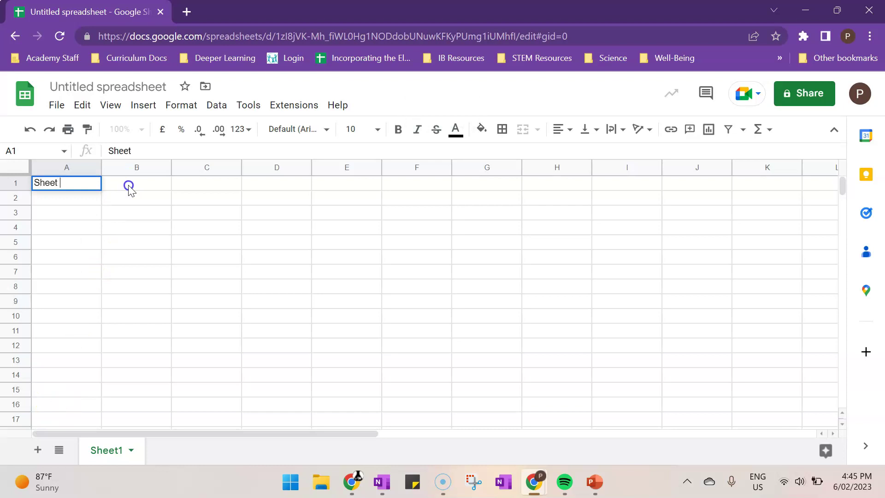
{"action": "type", "text": " 1"}
{"action": "left_click", "coordinate": [145, 91]}
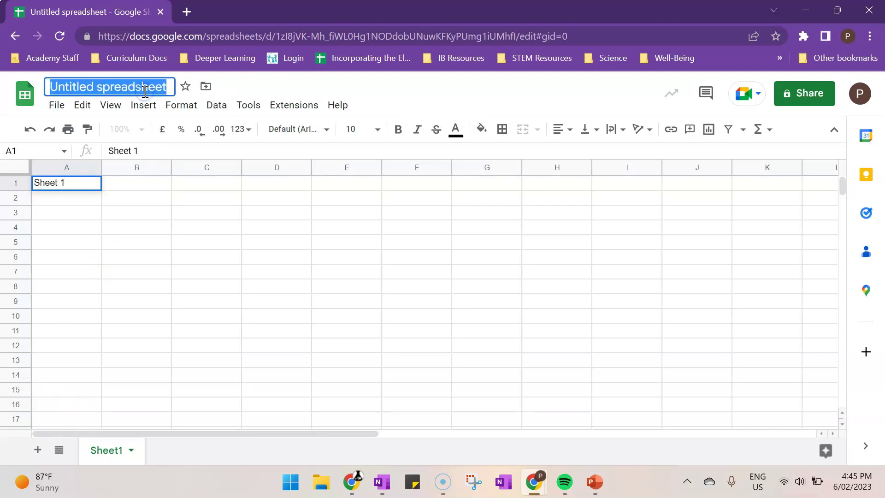
{"action": "type", "text": "Google "}
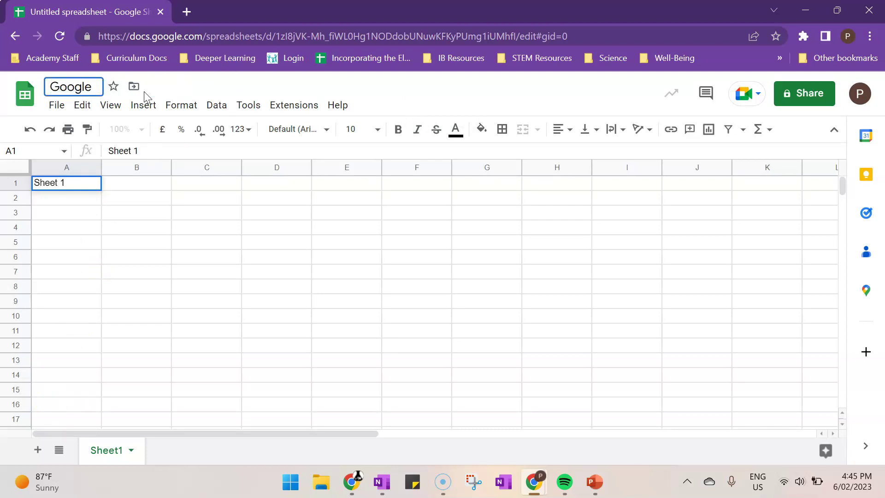
{"action": "type", "text": "Sheets"}
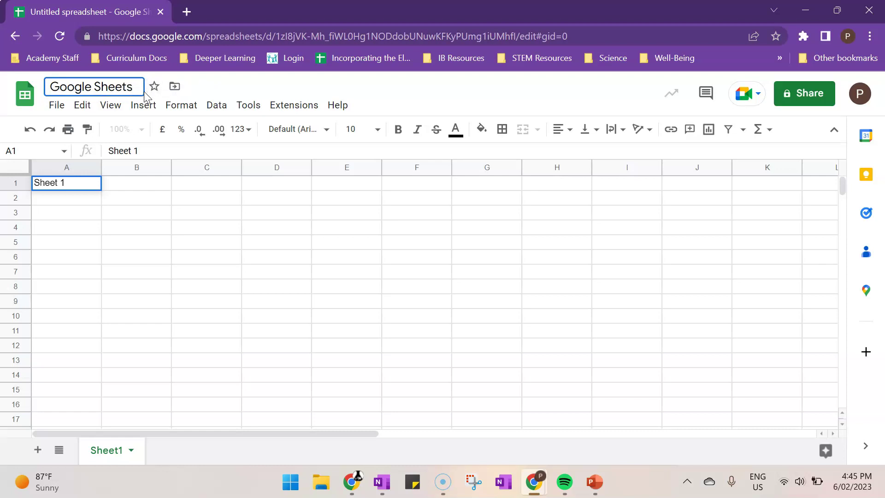
{"action": "type", "text": " I"}
{"action": "key", "text": "BackSpace"}
{"action": "key", "text": "BackSpace"}
{"action": "type", "text": "In"}
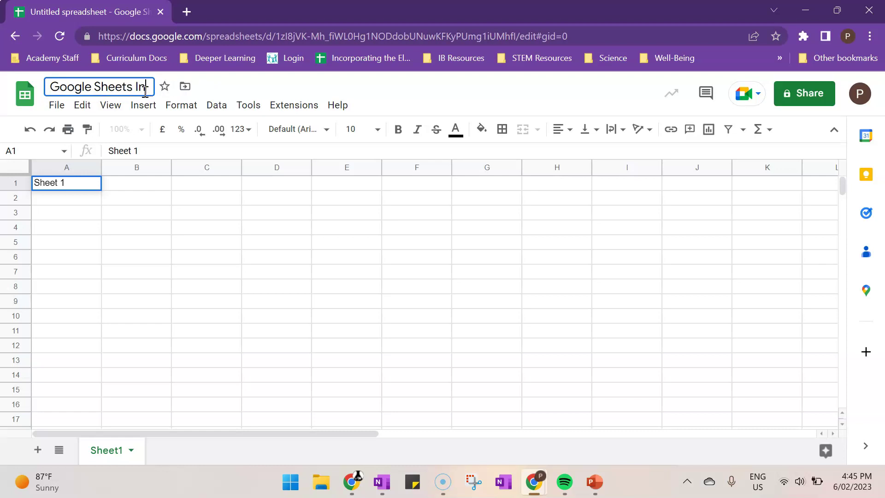
{"action": "type", "text": "troduction"}
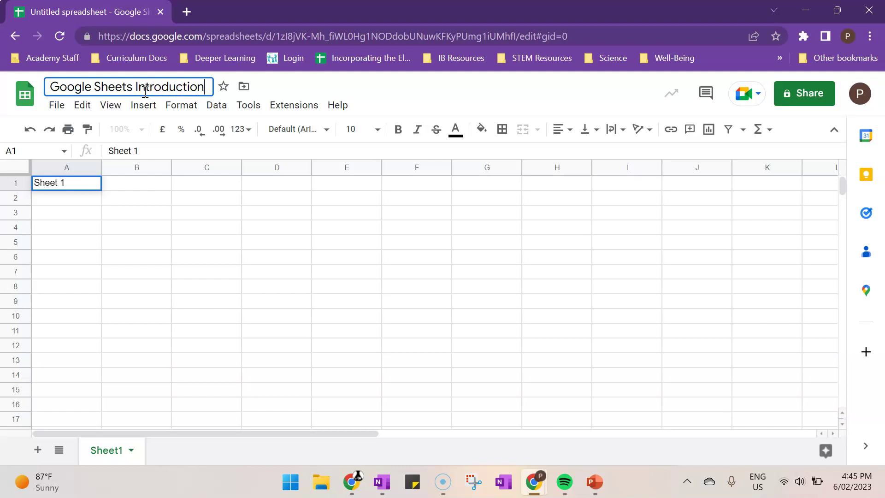
{"action": "left_click", "coordinate": [87, 182]}
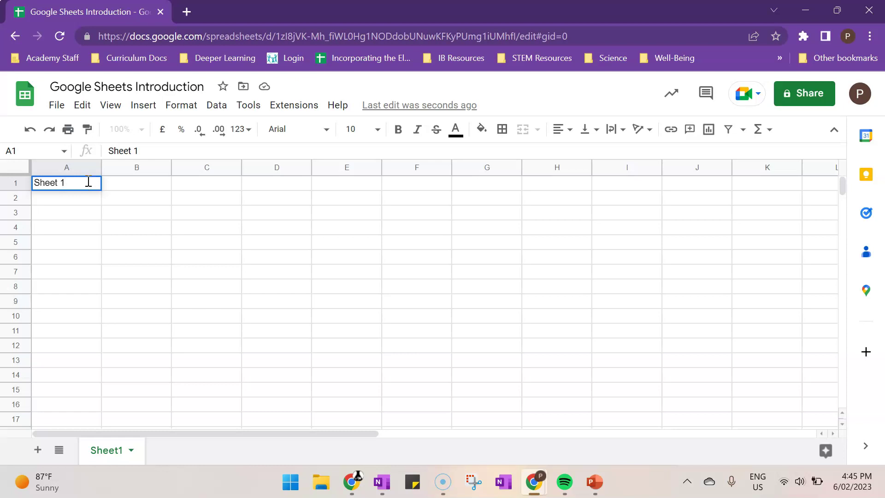
Add a second sheet and rename the first sheet to 'Test 1'
{"action": "left_click", "coordinate": [41, 449]}
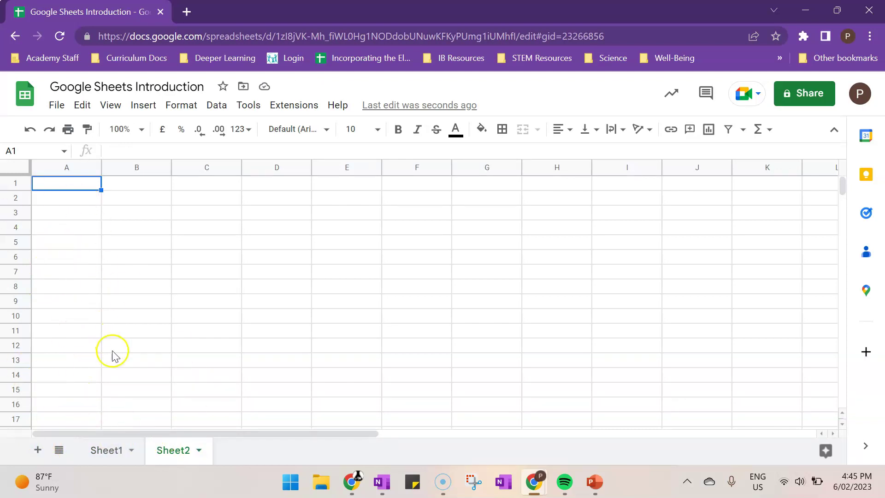
{"action": "left_click", "coordinate": [109, 449]}
{"action": "left_click", "coordinate": [131, 452]}
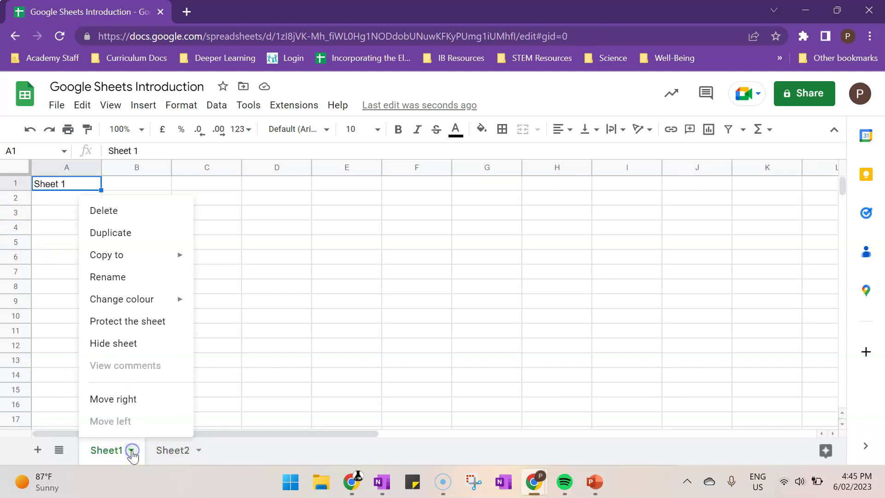
{"action": "left_click", "coordinate": [133, 285]}
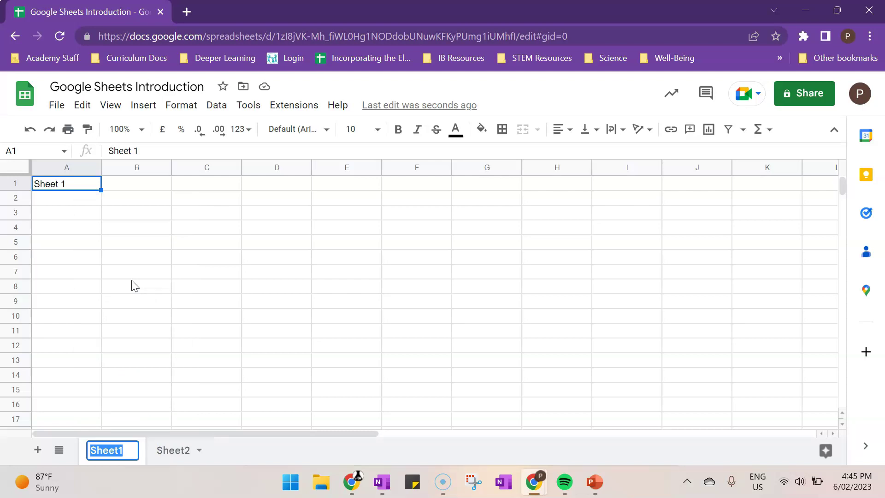
{"action": "type", "text": "Test 1"}
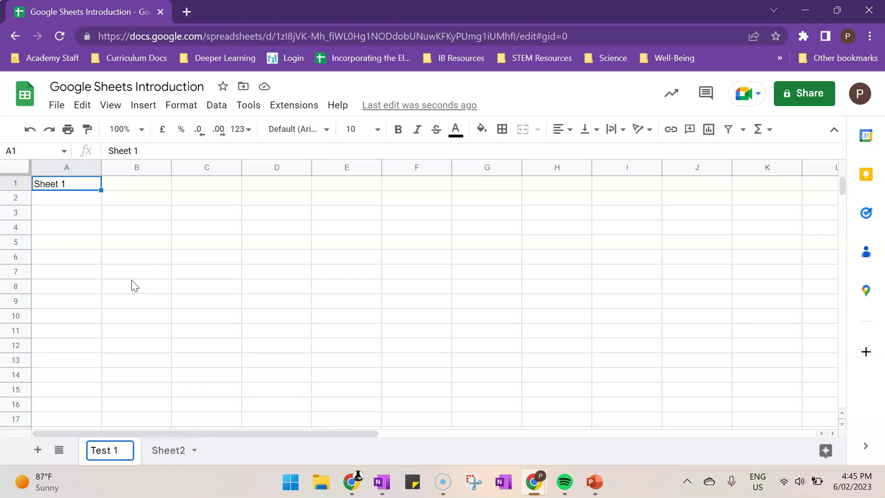
{"action": "key", "text": "Return"}
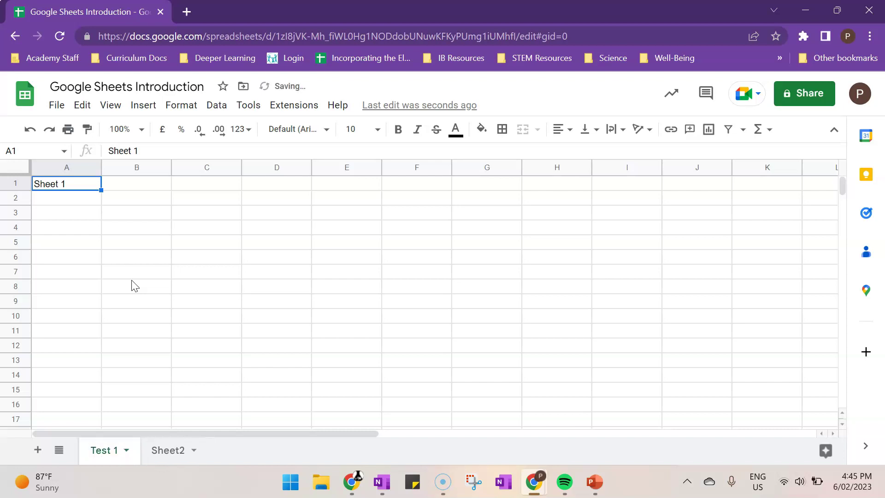
Colour the Test 1 sheet tab green
{"action": "left_click", "coordinate": [126, 450]}
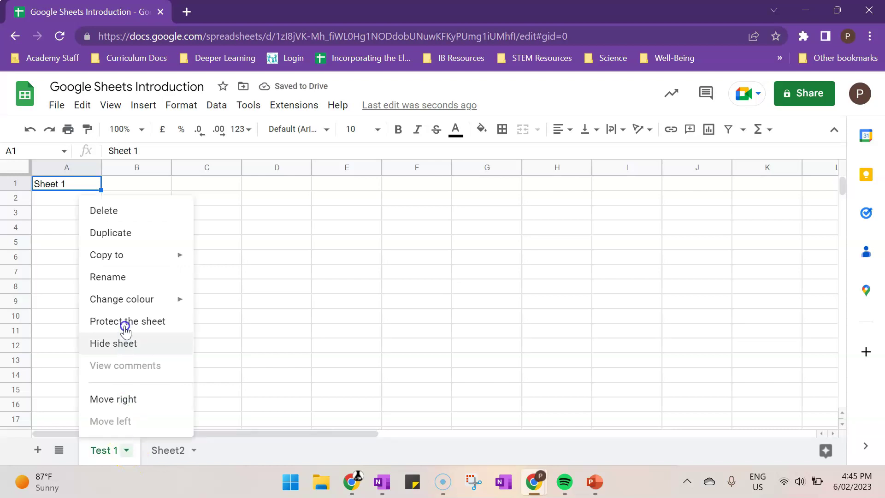
{"action": "mouse_move", "coordinate": [126, 299]}
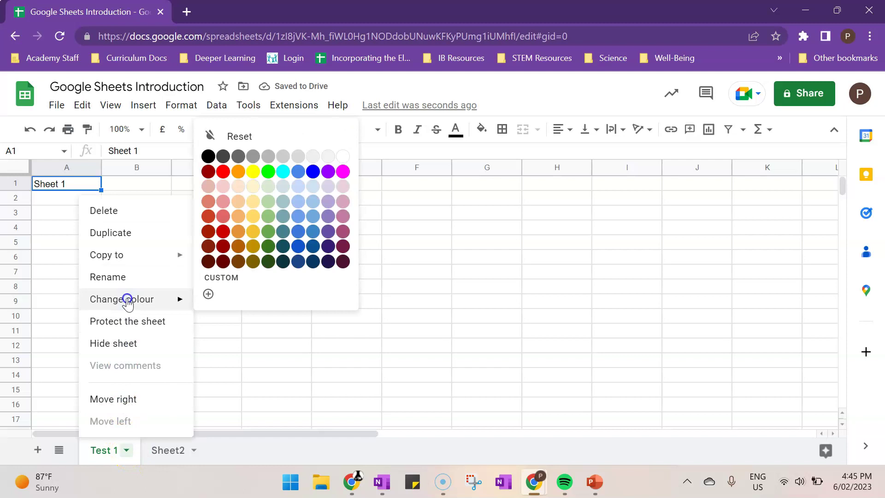
{"action": "left_click", "coordinate": [268, 232]}
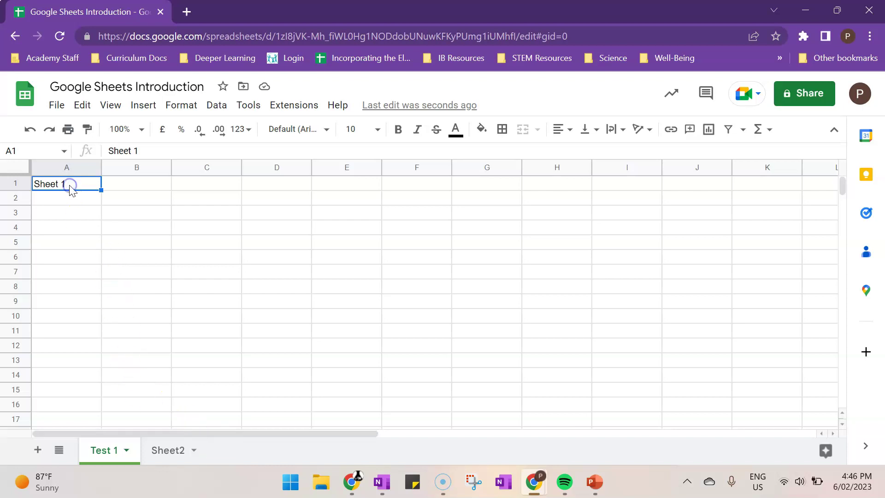
Clear 'Sheet 1' from A1, then practise selecting row 1, column A and cell A1
{"action": "key", "text": "Delete"}
{"action": "left_click", "coordinate": [14, 181]}
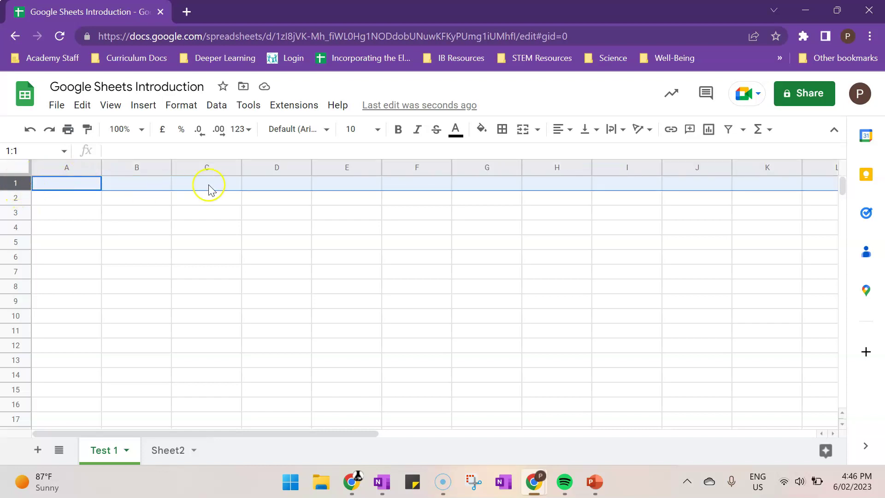
{"action": "left_click", "coordinate": [61, 165]}
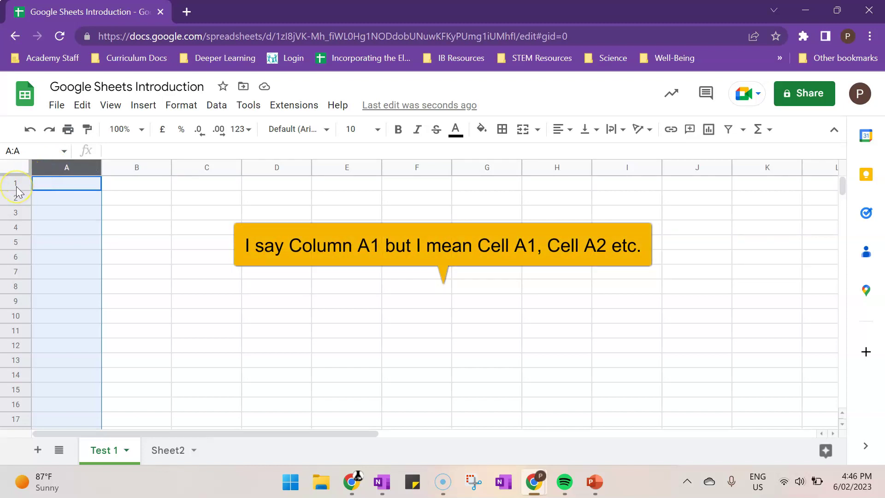
{"action": "left_click", "coordinate": [60, 185]}
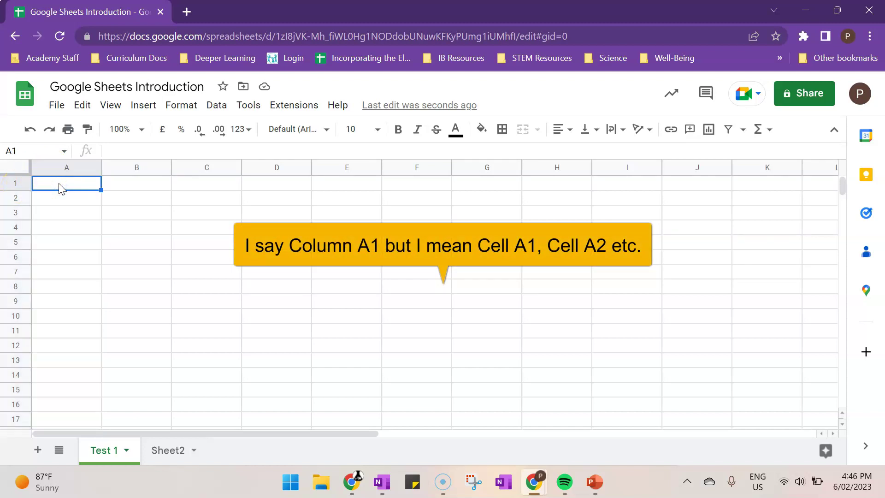
Type the labels A1, A2 and B2 into their matching cells
{"action": "type", "text": "A1"}
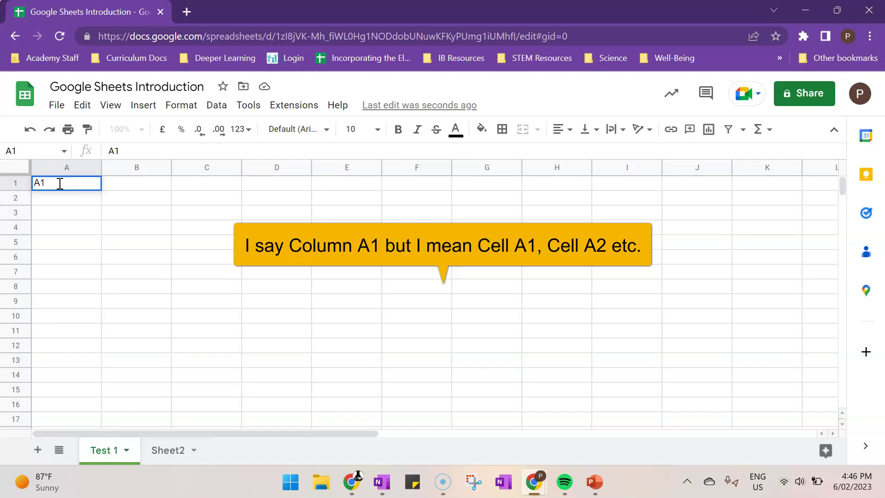
{"action": "key", "text": "Return"}
{"action": "type", "text": "A@"}
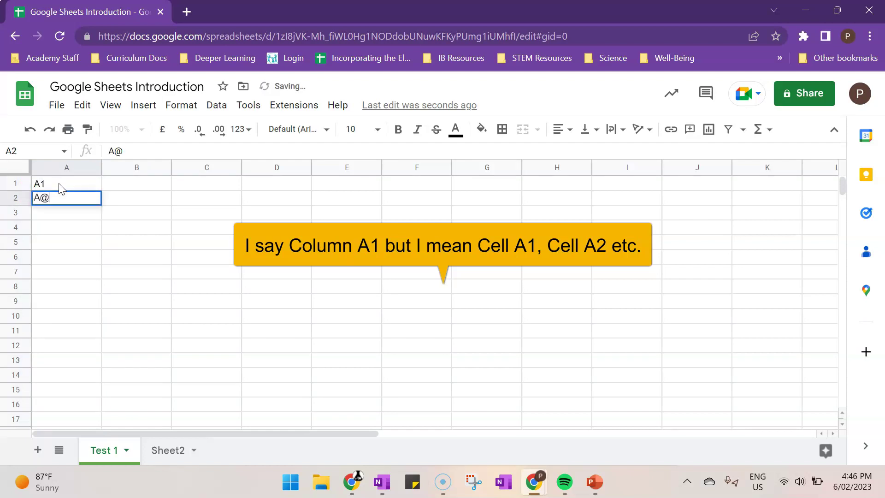
{"action": "key", "text": "BackSpace"}
{"action": "type", "text": "2"}
{"action": "key", "text": "Tab"}
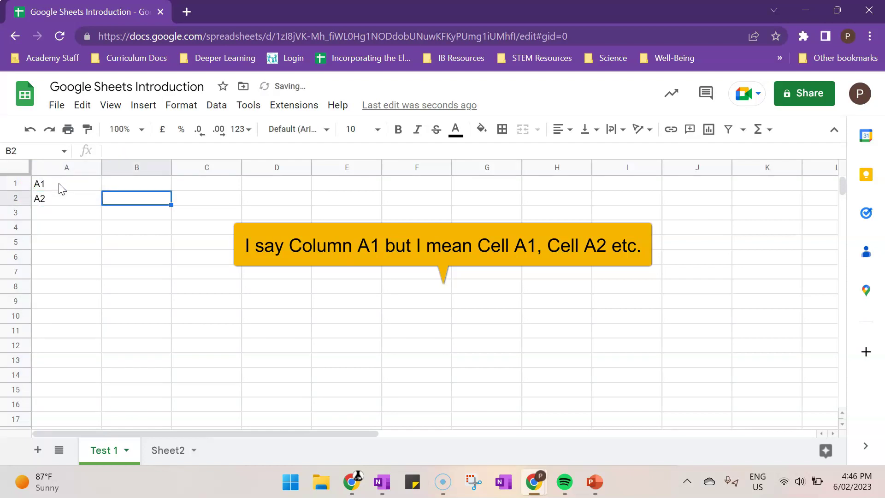
{"action": "type", "text": "B2"}
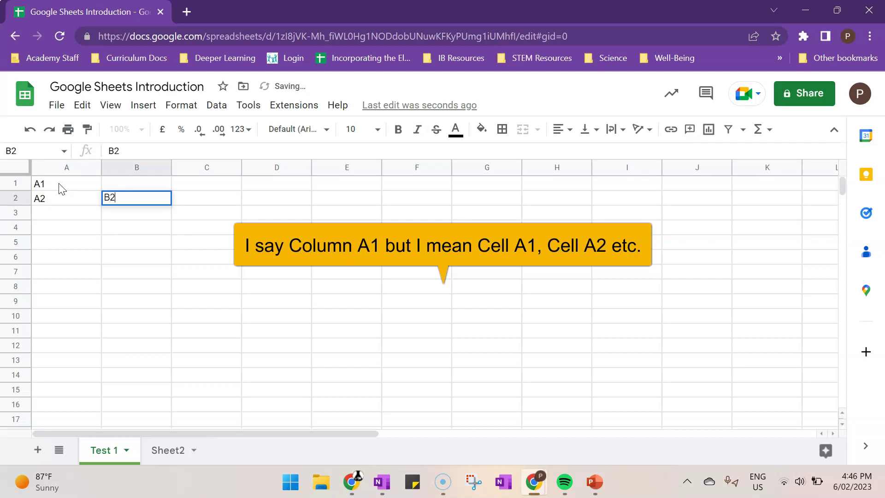
{"action": "key", "text": "Return"}
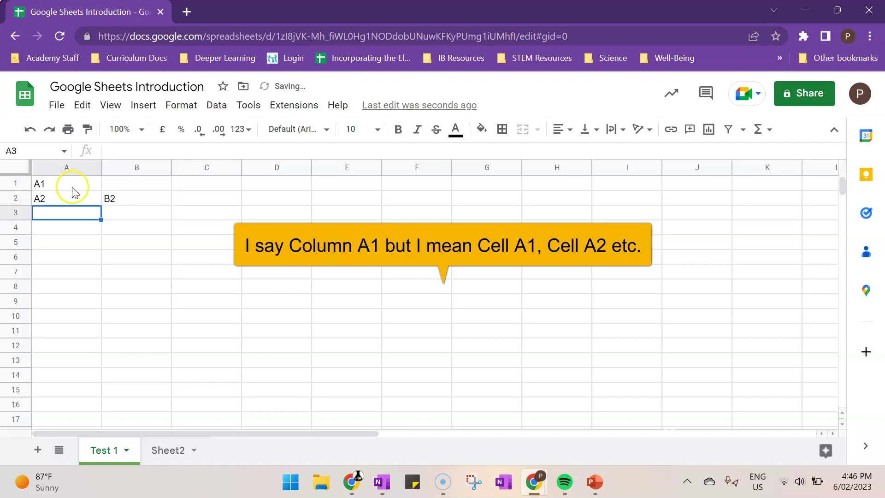
Select A1:B2 and delete the practice entries
{"action": "left_click", "coordinate": [76, 203]}
{"action": "left_click_drag", "start_coordinate": [121, 199], "coordinate": [71, 188]}
{"action": "key", "text": "Delete"}
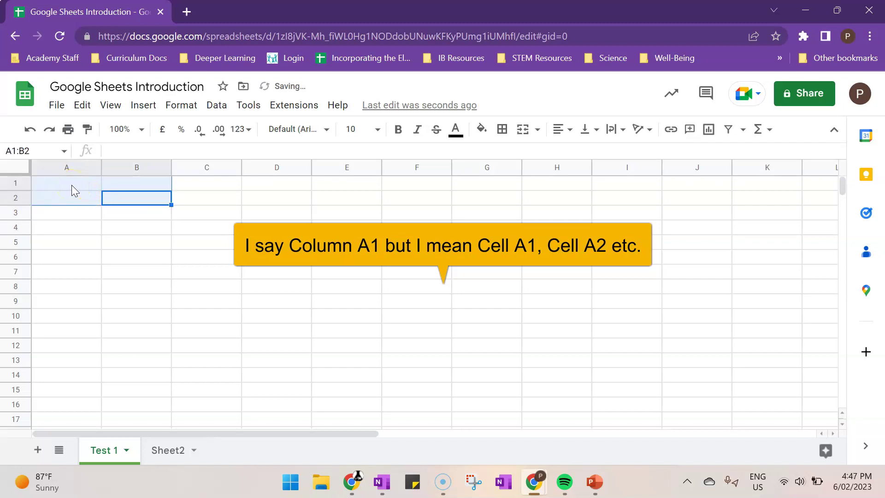
Enter the headers Age, Student and Gender across A1:C1
{"action": "left_click", "coordinate": [71, 184]}
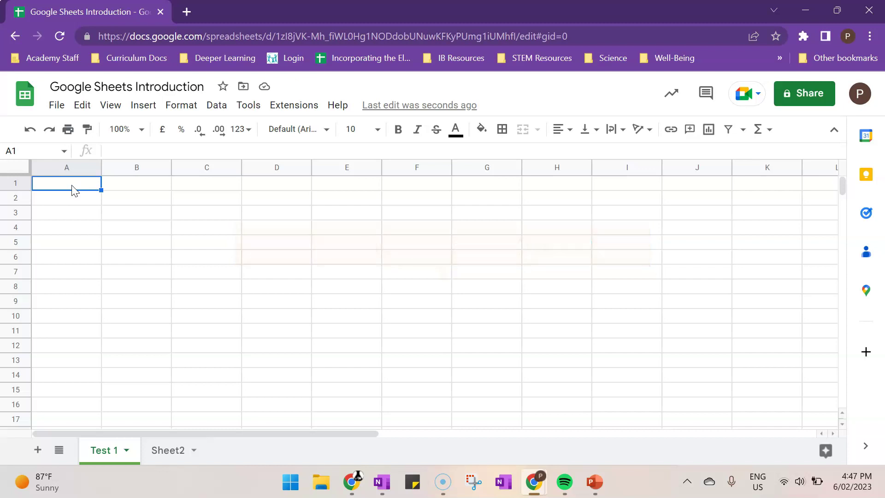
{"action": "type", "text": "Age"}
{"action": "key", "text": "Tab"}
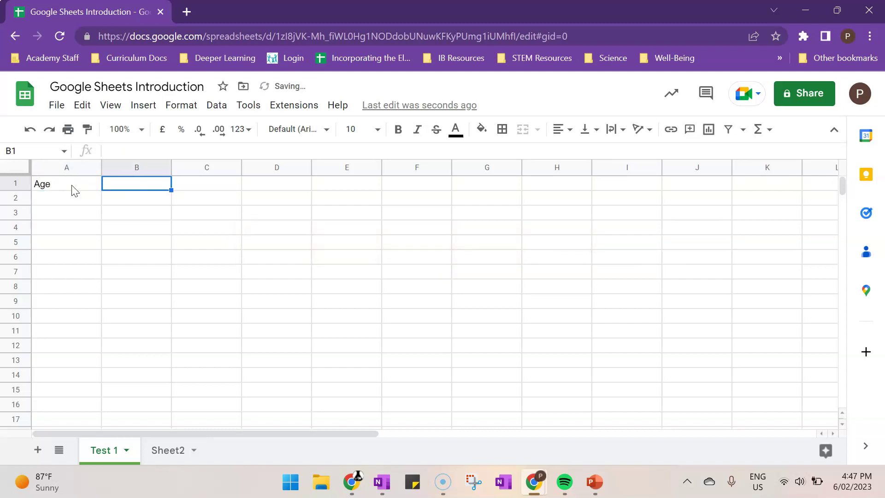
{"action": "type", "text": "Student"}
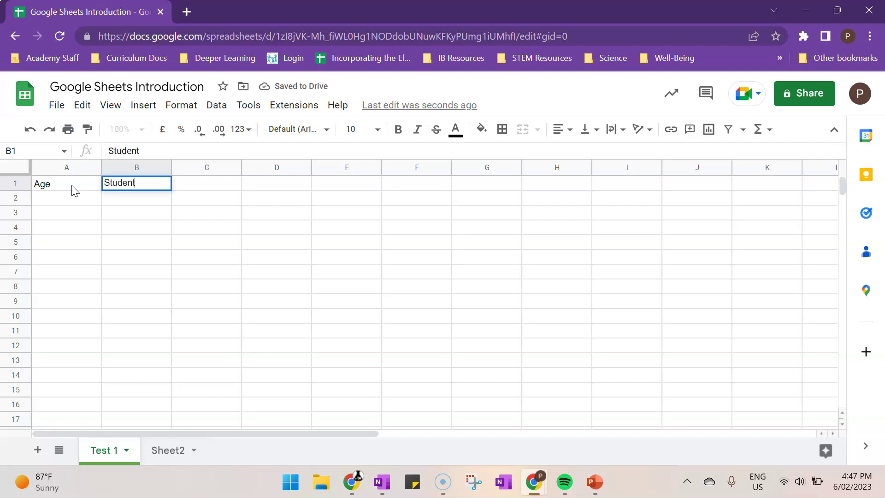
{"action": "key", "text": "Tab"}
{"action": "type", "text": "Gender"}
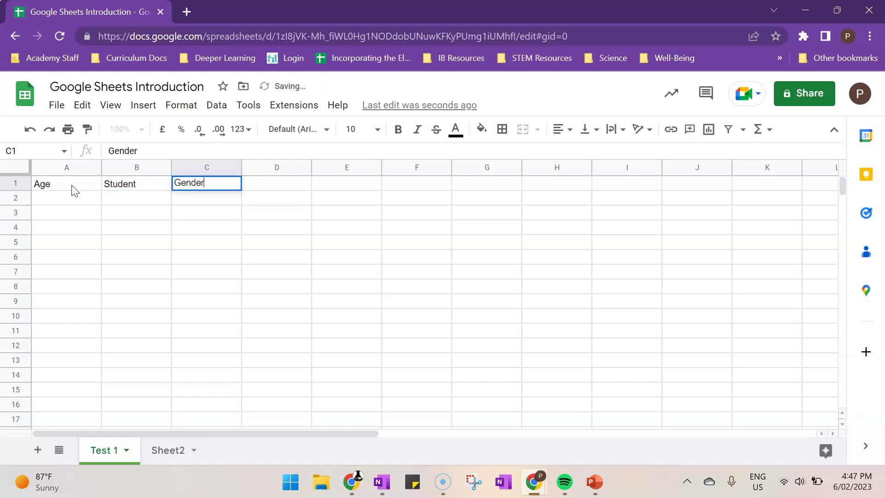
{"action": "key", "text": "Tab"}
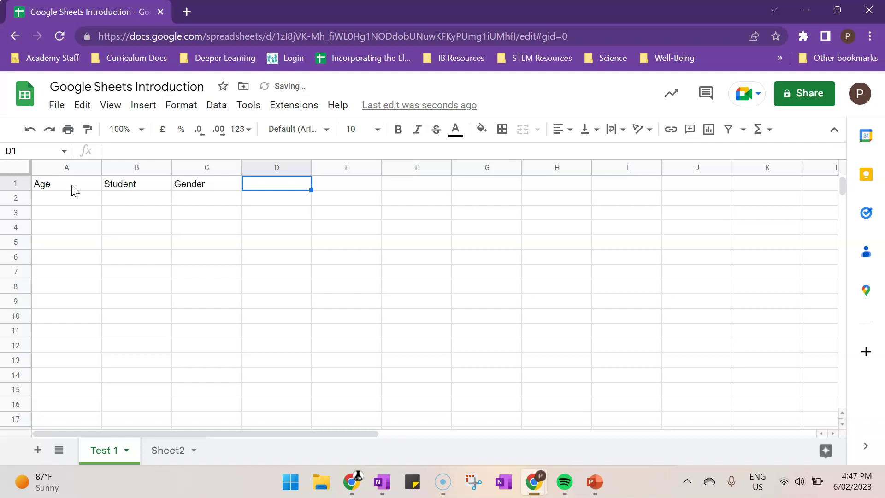
Fill row 2 with age 12, the first student's name and gender M
{"action": "left_click", "coordinate": [62, 199]}
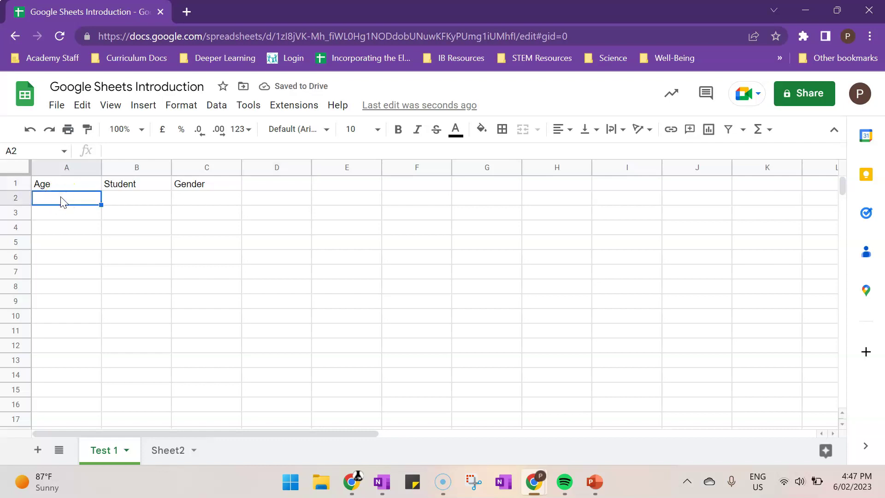
{"action": "type", "text": "12"}
{"action": "key", "text": "Tab"}
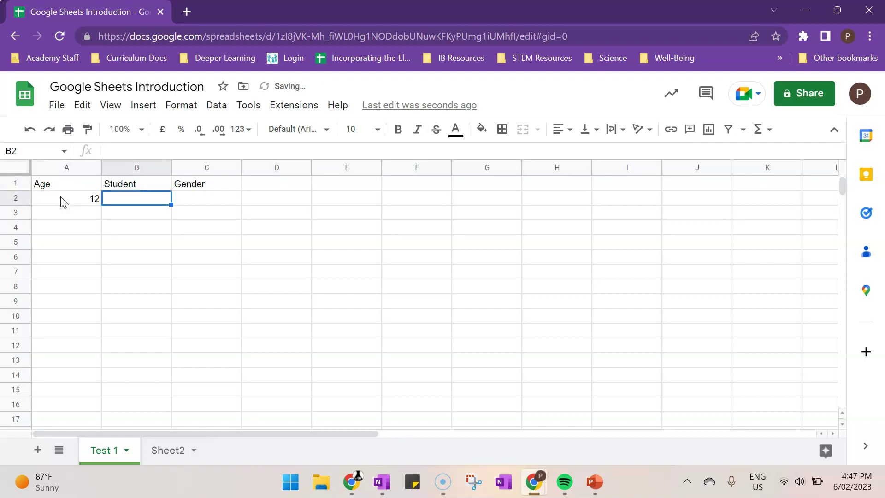
{"action": "type", "text": "Harry"}
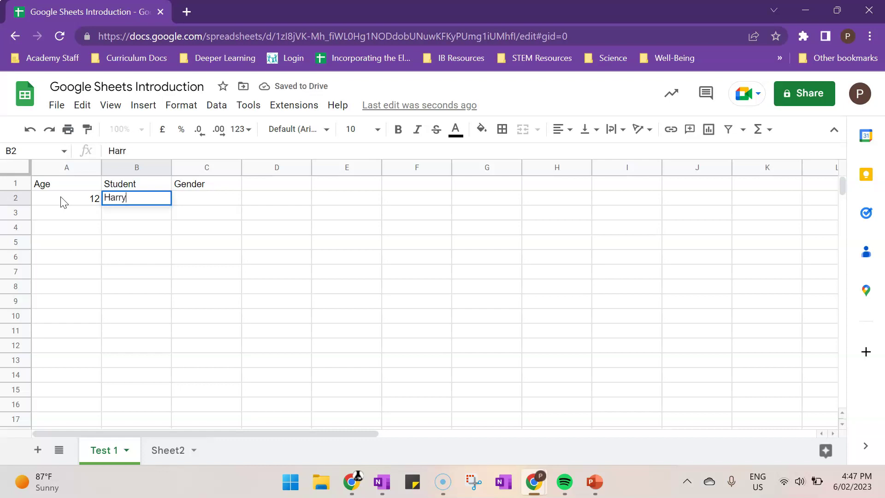
{"action": "key", "text": "Tab"}
{"action": "type", "text": "M"}
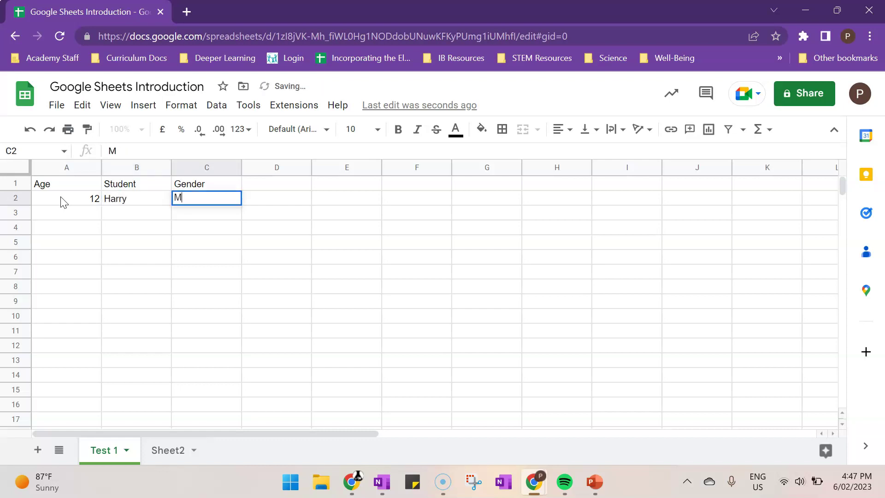
{"action": "key", "text": "Return"}
Add two more student rows: age 13 with gender NB, and age 12 with gender F
{"action": "type", "text": "13"}
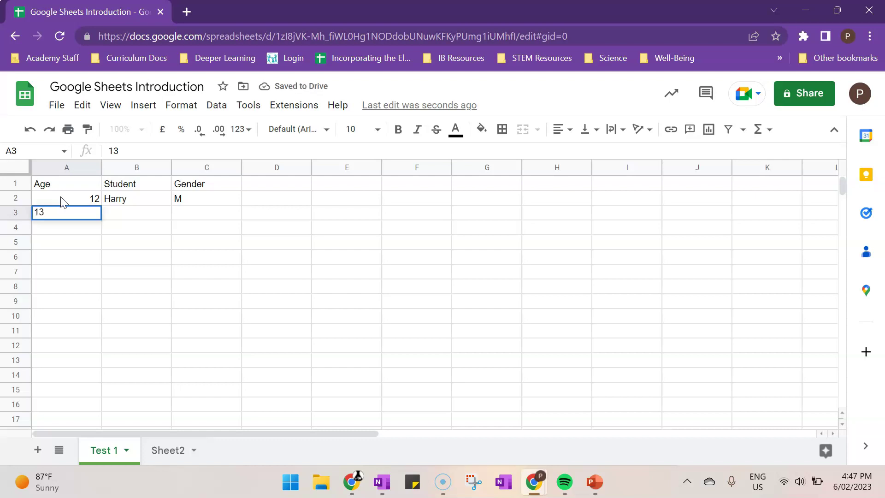
{"action": "key", "text": "Tab"}
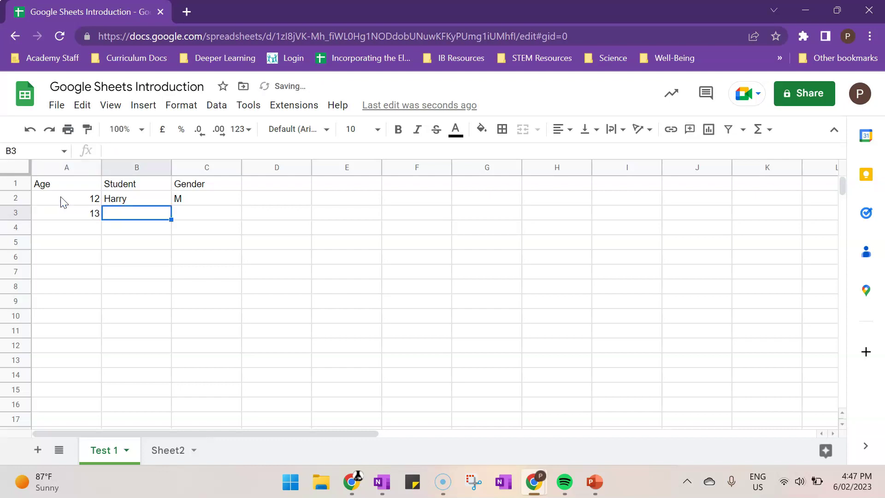
{"action": "type", "text": "Sam"}
{"action": "key", "text": "Tab"}
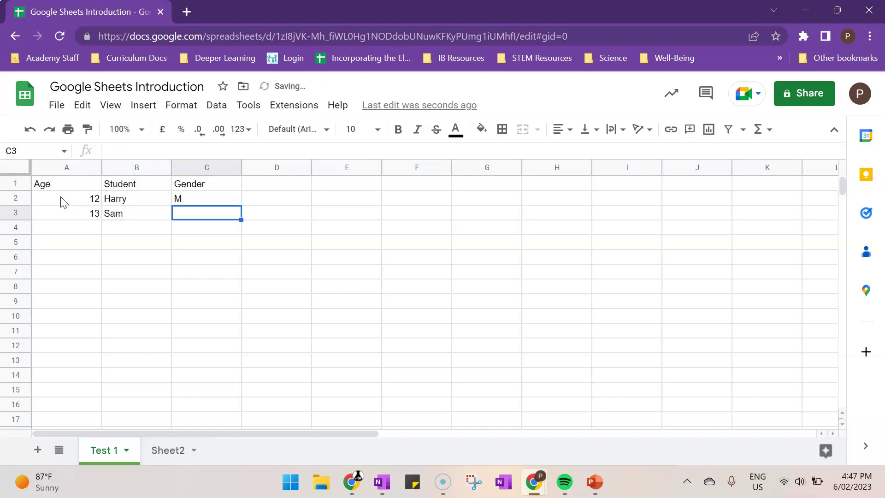
{"action": "type", "text": "NB"}
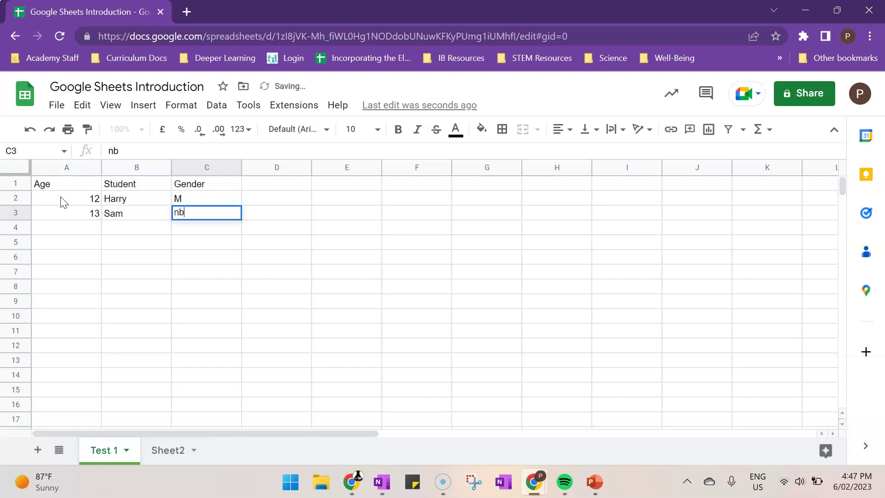
{"action": "key", "text": "BackSpace"}
{"action": "key", "text": "BackSpace"}
{"action": "type", "text": "NB"}
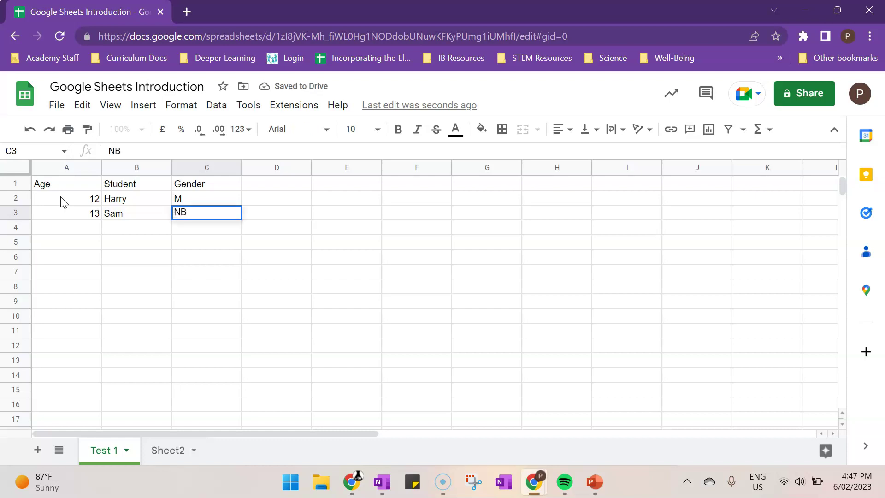
{"action": "key", "text": "Return"}
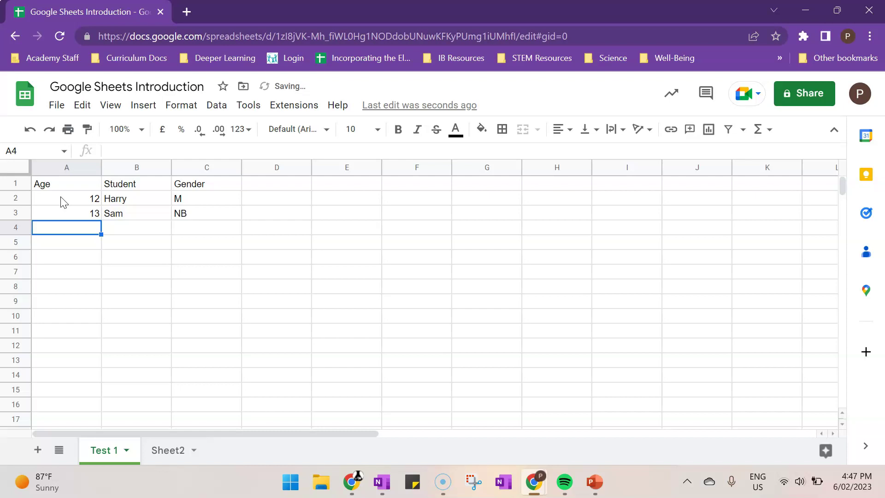
{"action": "type", "text": "12"}
{"action": "key", "text": "Tab"}
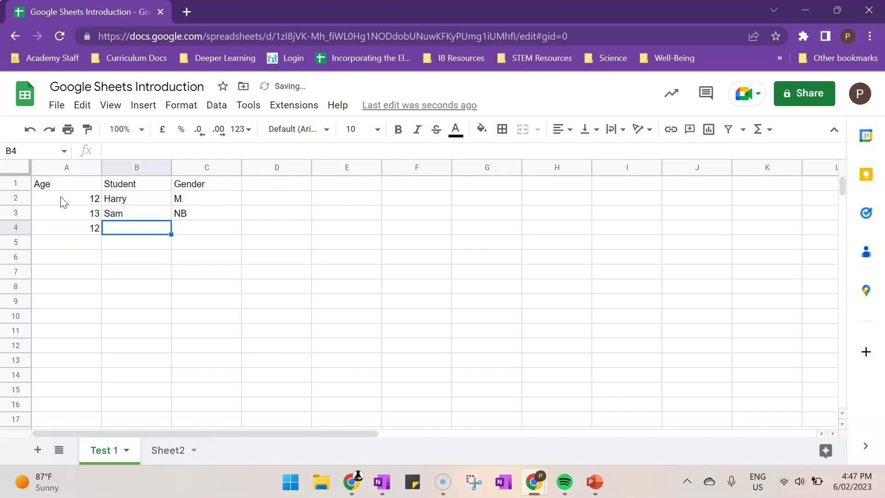
{"action": "type", "text": "Ella"}
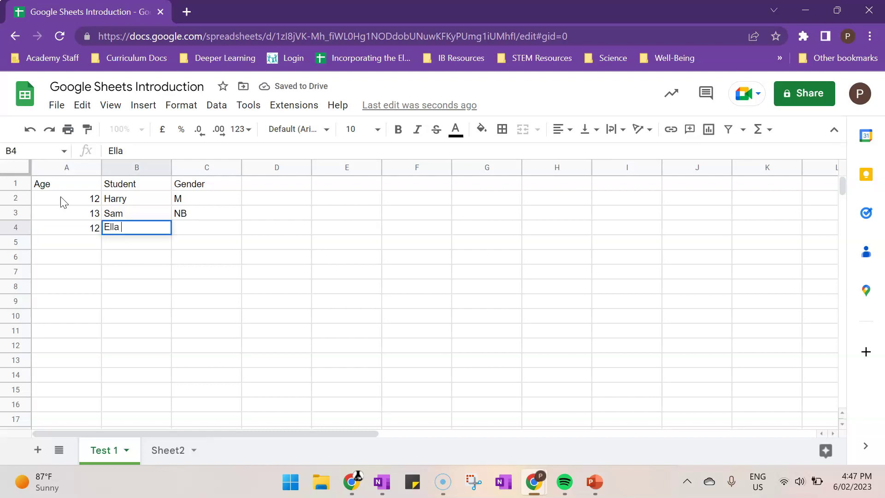
{"action": "key", "text": "Tab"}
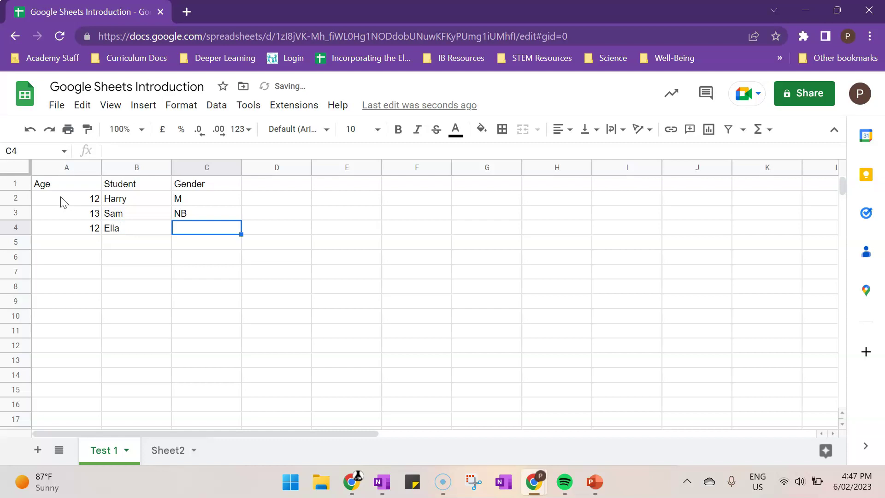
{"action": "type", "text": "F"}
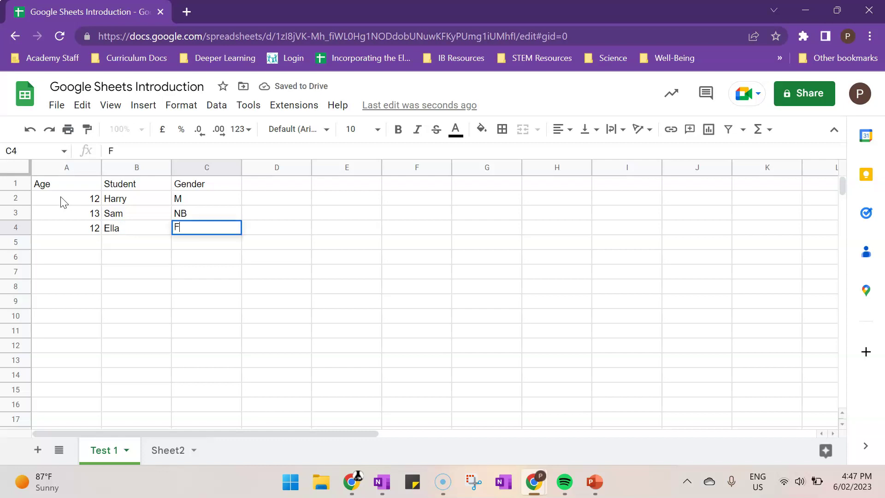
{"action": "key", "text": "Return"}
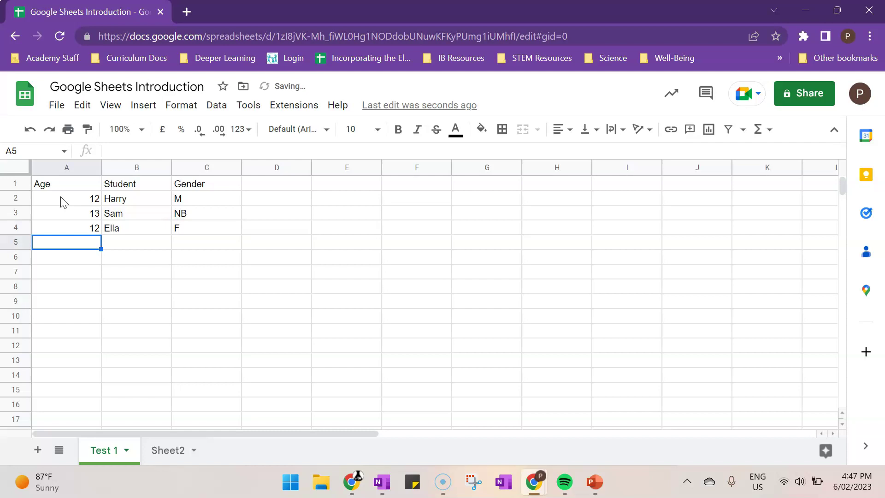
Select A1:C4, delete the whole Age/Student/Gender table, and return to A1
{"action": "left_click", "coordinate": [60, 183]}
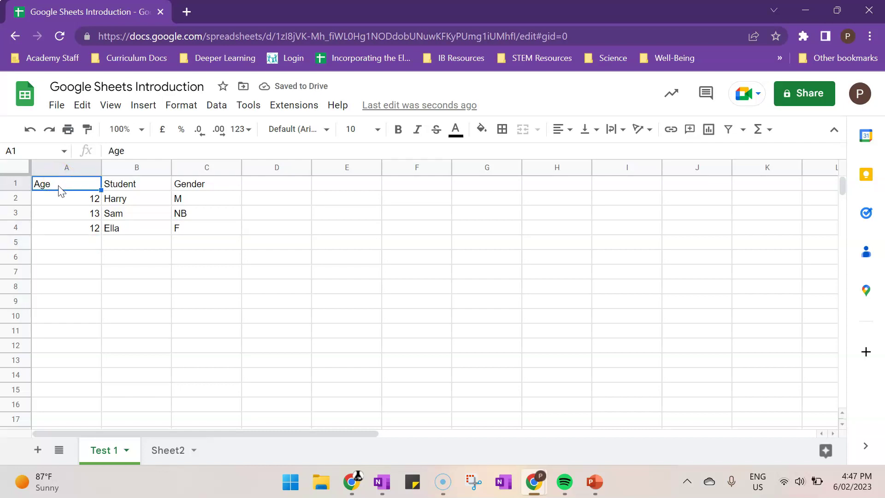
{"action": "left_click_drag", "start_coordinate": [95, 186], "coordinate": [199, 230]}
{"action": "key", "text": "Delete"}
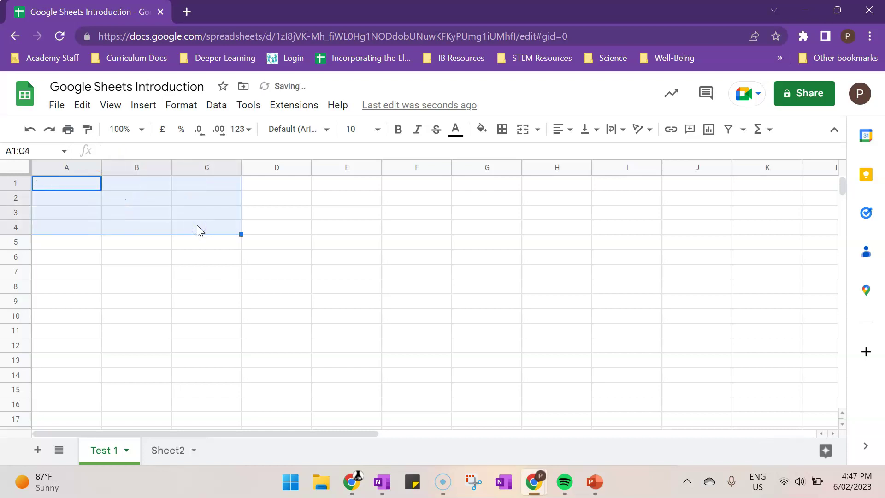
{"action": "left_click", "coordinate": [91, 186]}
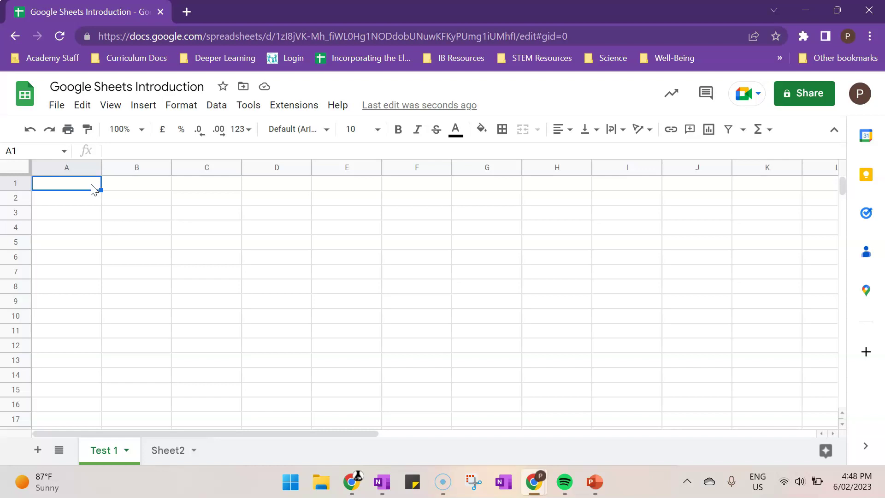
Type headers 'Fertilizer %' and 'Height' in A1:B1 and 10 in A2
{"action": "type", "text": "Fertilizer"}
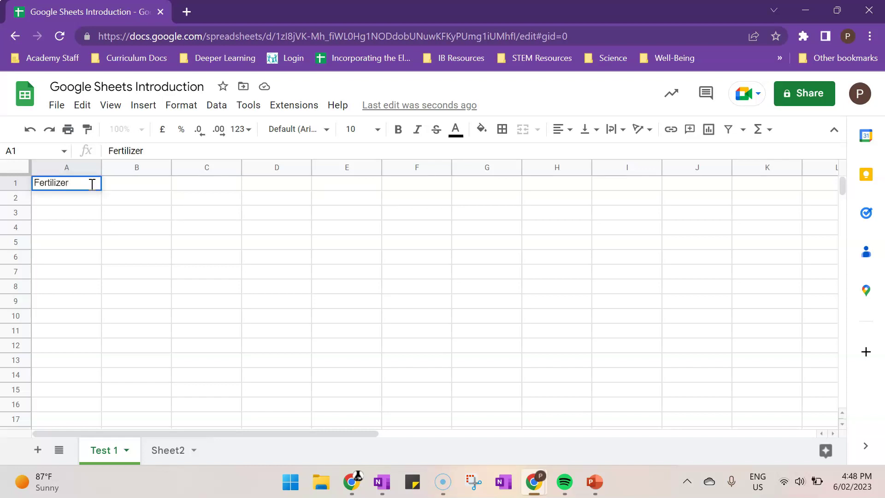
{"action": "type", "text": " %"}
{"action": "key", "text": "Tab"}
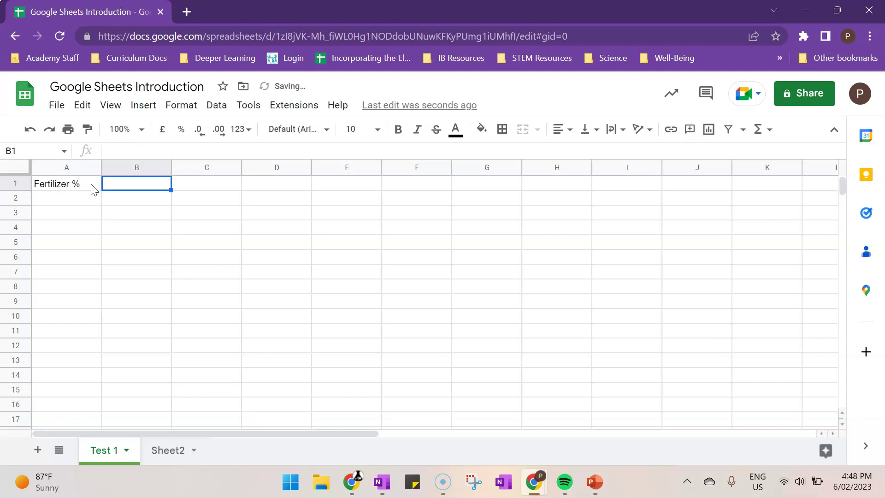
{"action": "type", "text": "Height"}
{"action": "key", "text": "Return"}
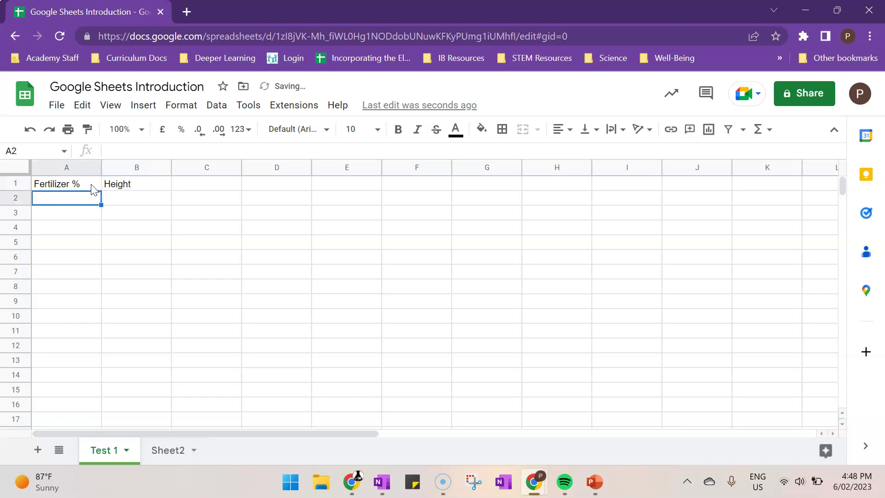
{"action": "type", "text": "10"}
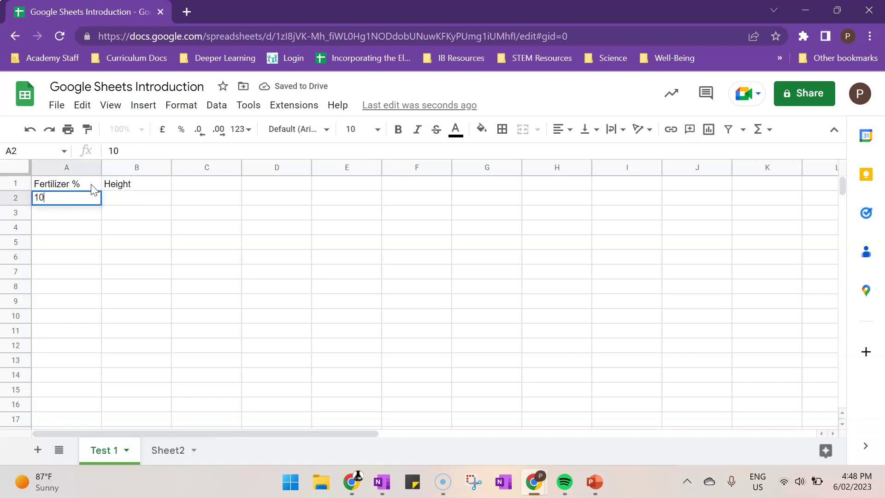
{"action": "key", "text": "Tab"}
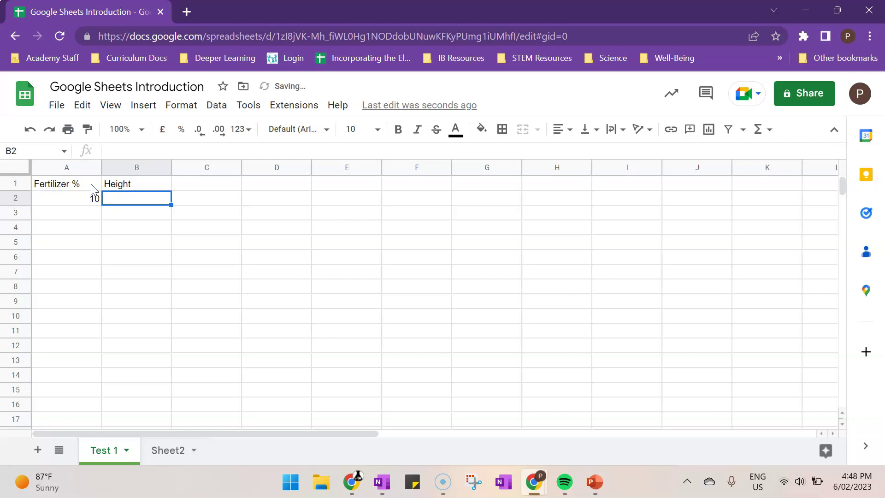
Correct the headers to 'Height (cm)' and 'Fertilizer (%)' in the formula bar
{"action": "left_click", "coordinate": [126, 184]}
{"action": "left_click", "coordinate": [146, 153]}
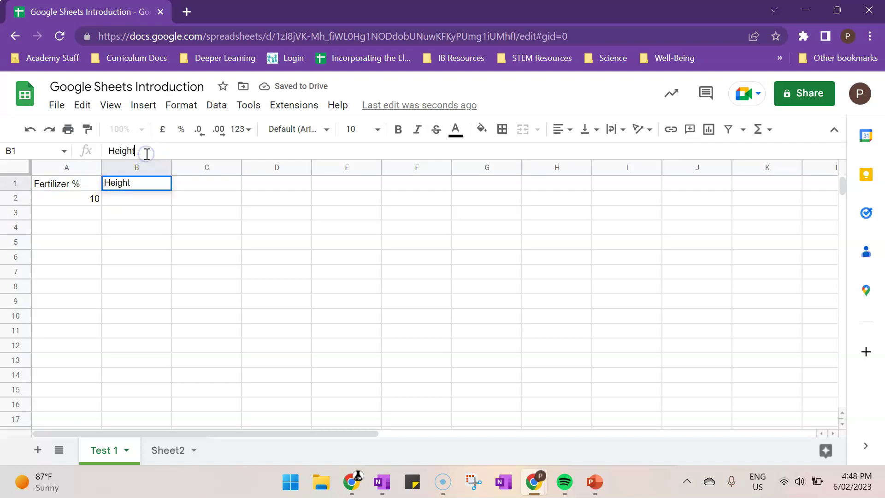
{"action": "type", "text": "(cm)"}
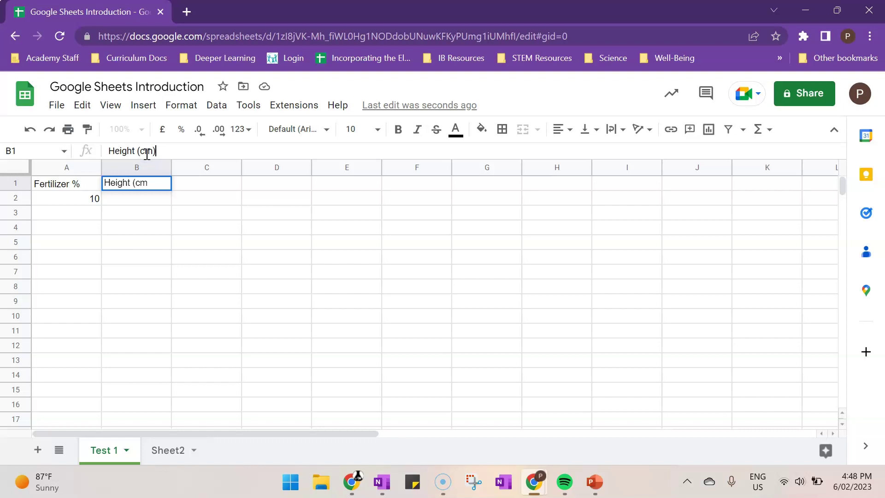
{"action": "key", "text": "Return"}
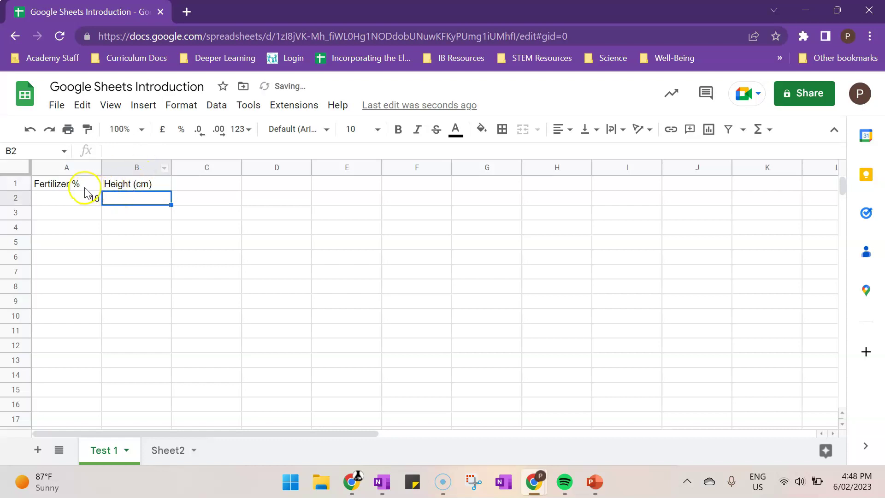
{"action": "left_click", "coordinate": [85, 186]}
{"action": "left_click", "coordinate": [162, 154]}
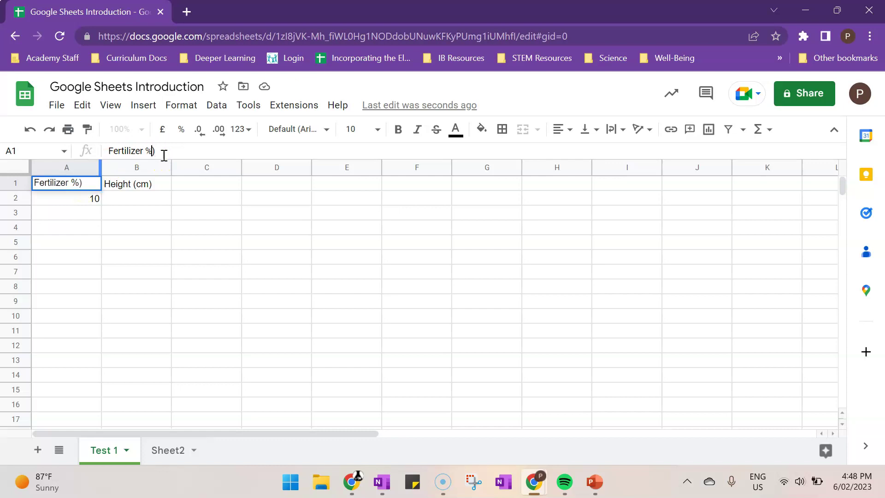
{"action": "key", "text": "Left"}
{"action": "key", "text": "Left"}
{"action": "type", "text": "("}
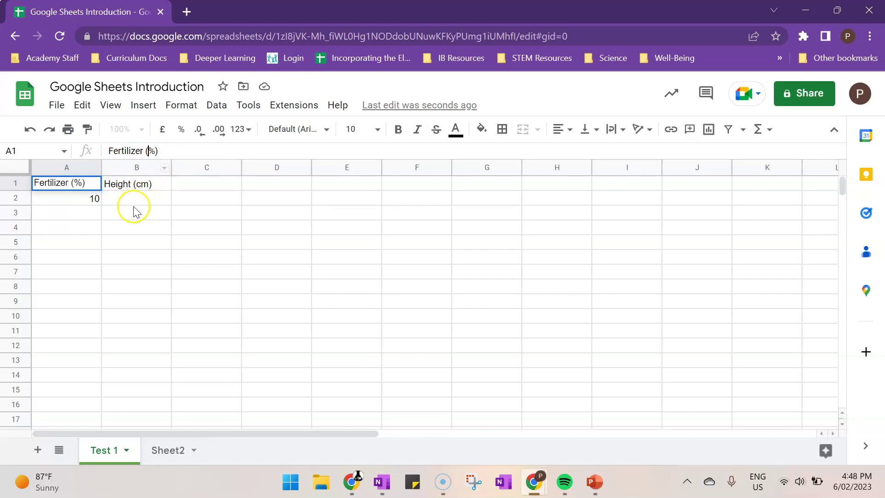
{"action": "left_click", "coordinate": [97, 200]}
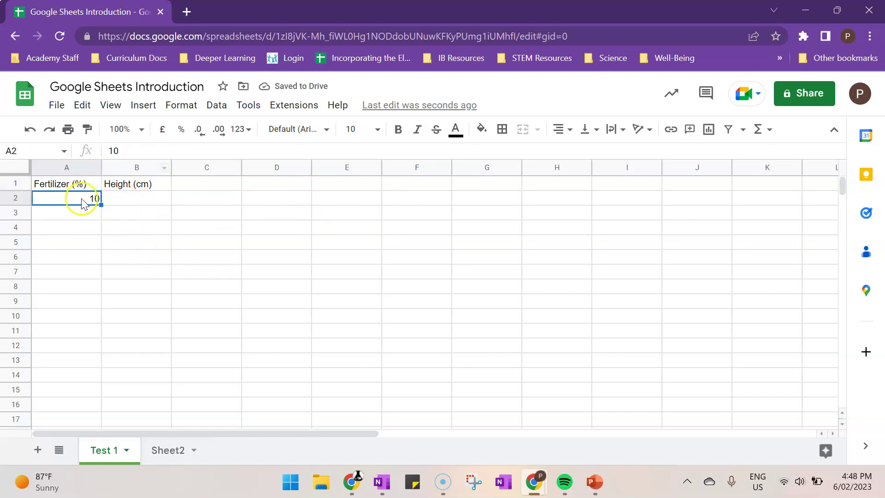
{"action": "left_click", "coordinate": [121, 196]}
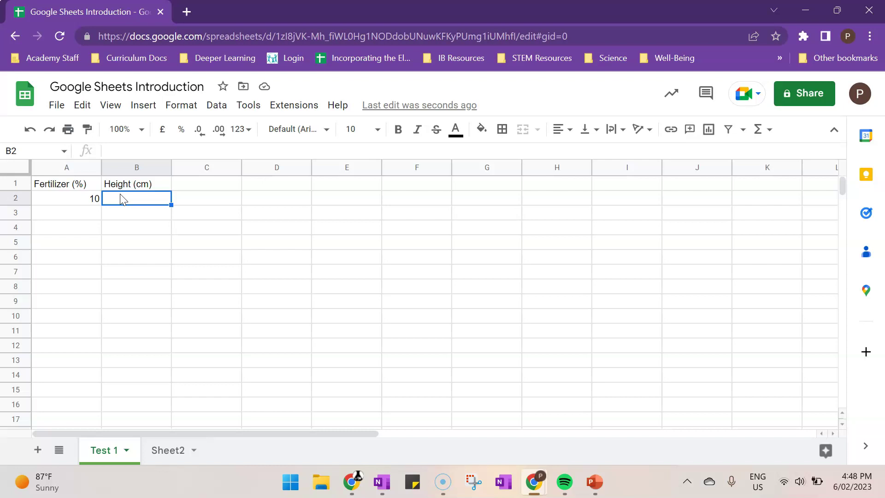
Enter 17 in B2, then rows 3–4 as 15/19 and 15/20
{"action": "type", "text": "17"}
{"action": "key", "text": "Return"}
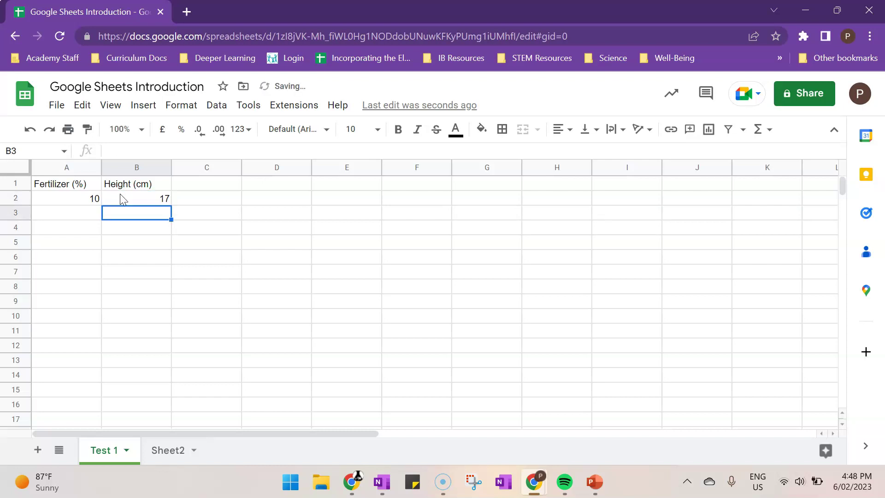
{"action": "left_click", "coordinate": [93, 215]}
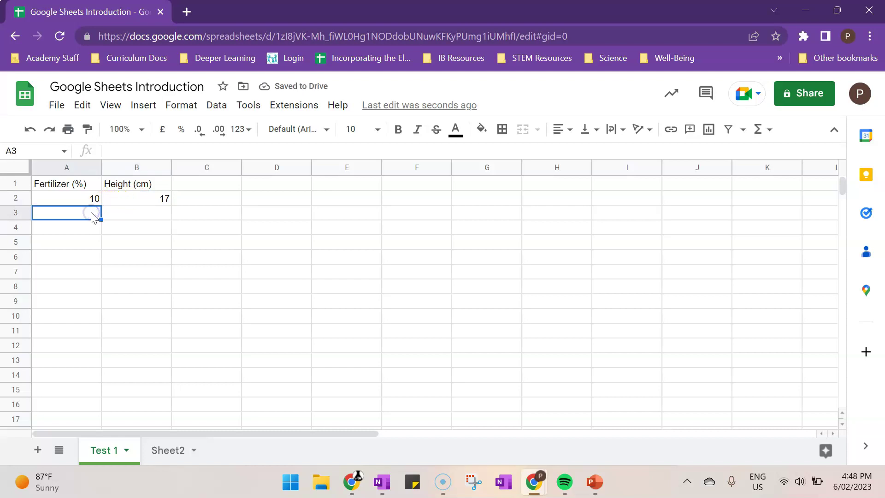
{"action": "type", "text": "15"}
{"action": "key", "text": "Tab"}
{"action": "type", "text": "19"}
{"action": "key", "text": "Return"}
{"action": "type", "text": "15"}
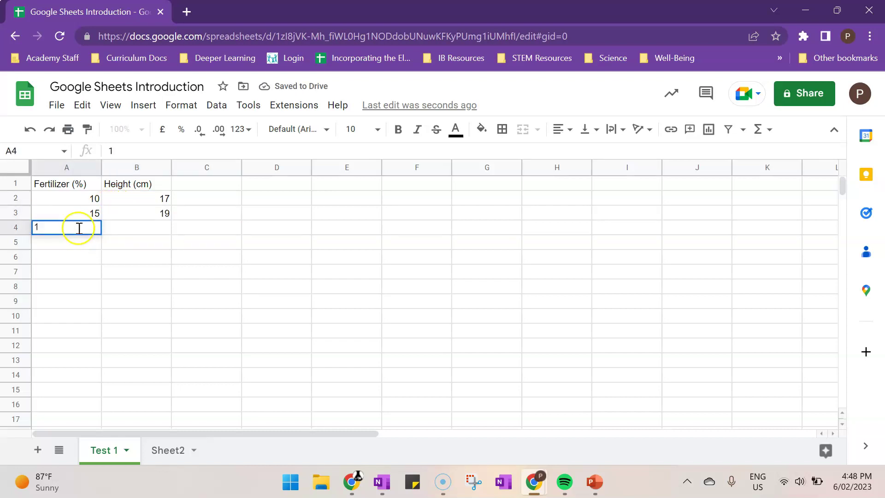
{"action": "key", "text": "Tab"}
{"action": "type", "text": "20"}
{"action": "key", "text": "Return"}
Enter the remaining rows 5–9, from 10/15 down to 50/43
{"action": "type", "text": "10\t15 30\t22 30\t3"}
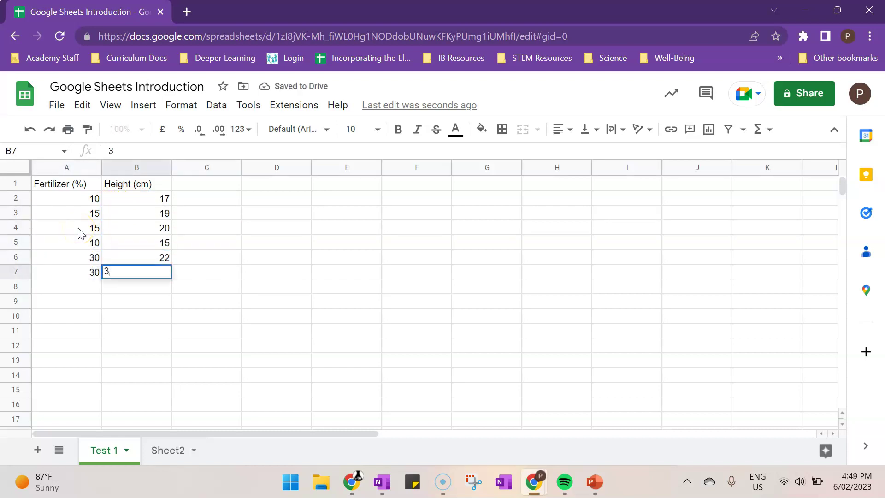
{"action": "type", "text": "0"}
{"action": "key", "text": "Return"}
{"action": "type", "text": "50"}
{"action": "key", "text": "Tab"}
{"action": "type", "text": "42"}
{"action": "key", "text": "Return"}
{"action": "type", "text": "50"}
{"action": "key", "text": "Tab"}
{"action": "type", "text": "43"}
{"action": "key", "text": "Return"}
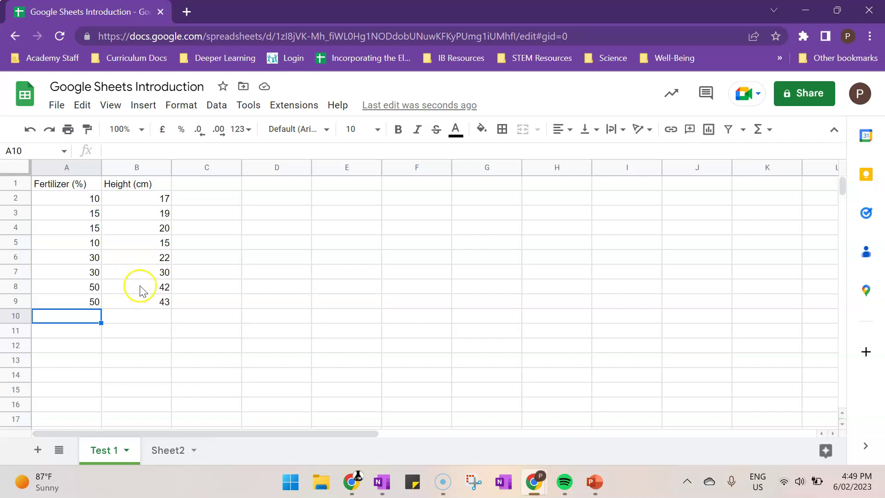
{"action": "left_click", "coordinate": [144, 316]}
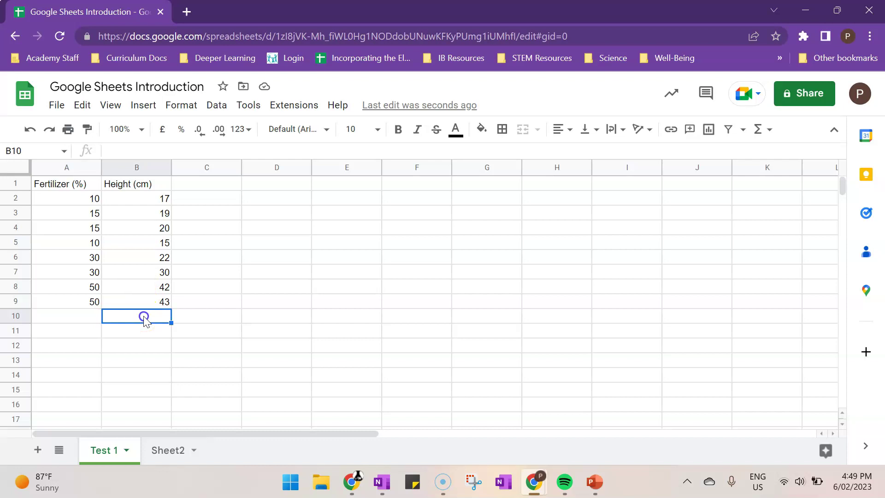
{"action": "type", "text": "="}
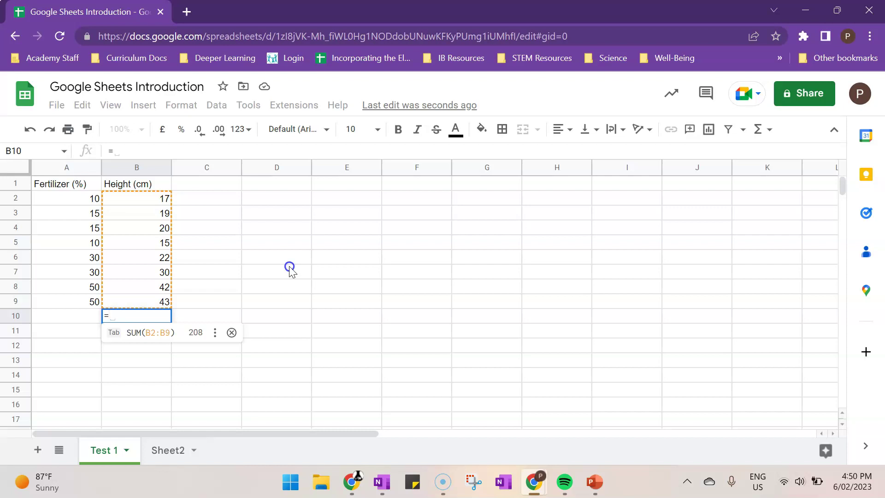
{"action": "type", "text": "A"}
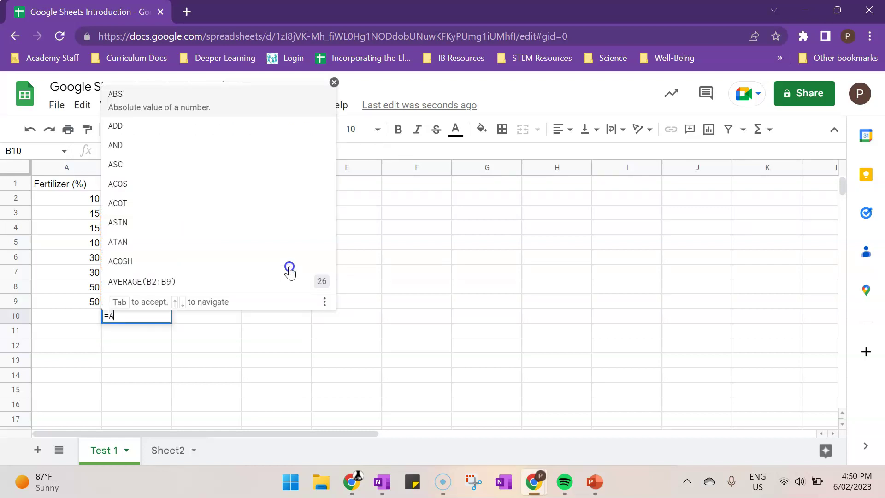
{"action": "type", "text": "f"}
{"action": "key", "text": "BackSpace"}
{"action": "type", "text": "v"}
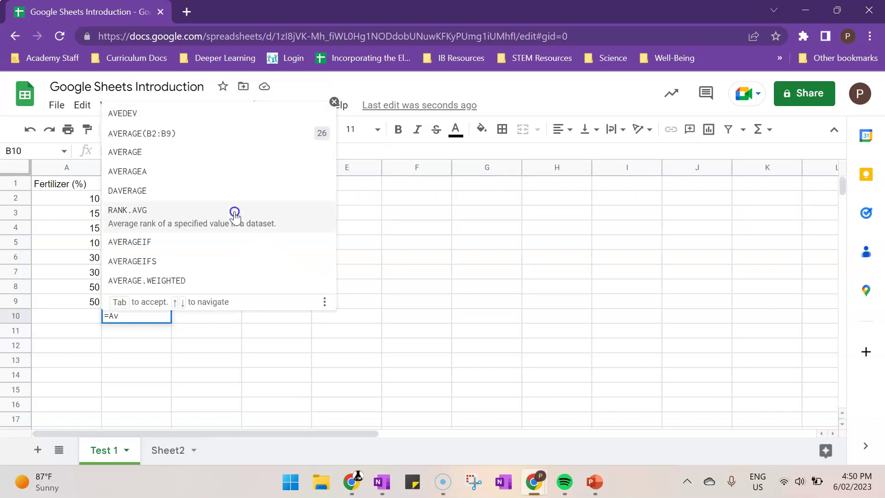
{"action": "left_click", "coordinate": [212, 133]}
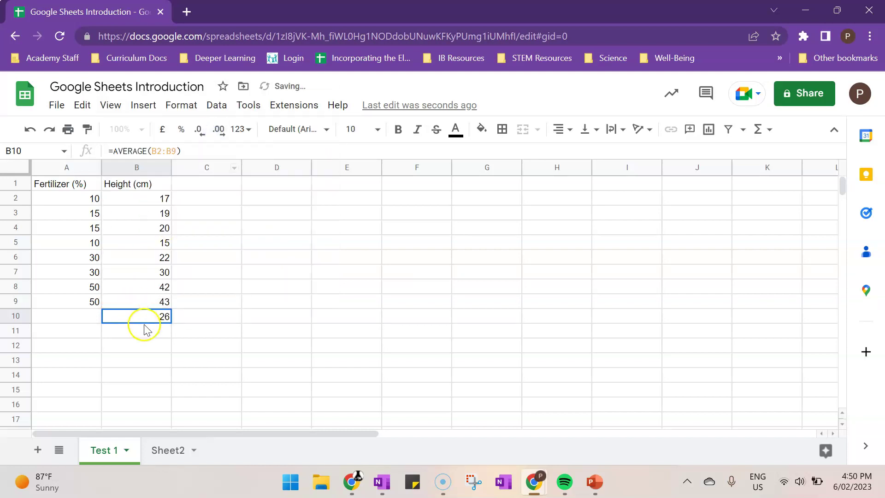
{"action": "key", "text": "Delete"}
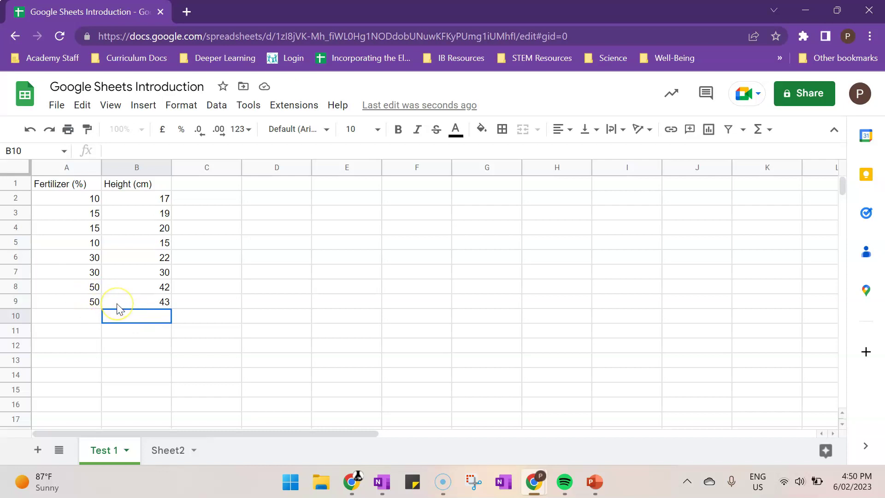
Build the formula =A9+B9 in B10, giving 93, then reselect B10
{"action": "type", "text": "="}
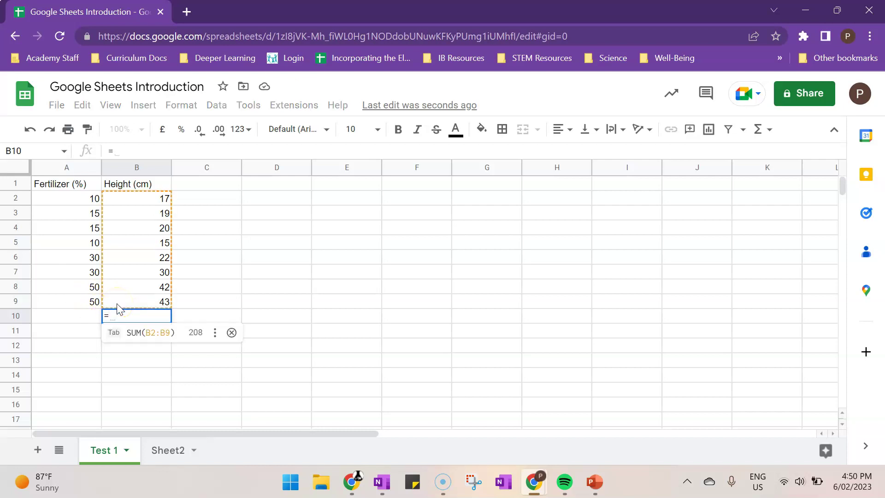
{"action": "left_click", "coordinate": [89, 303]}
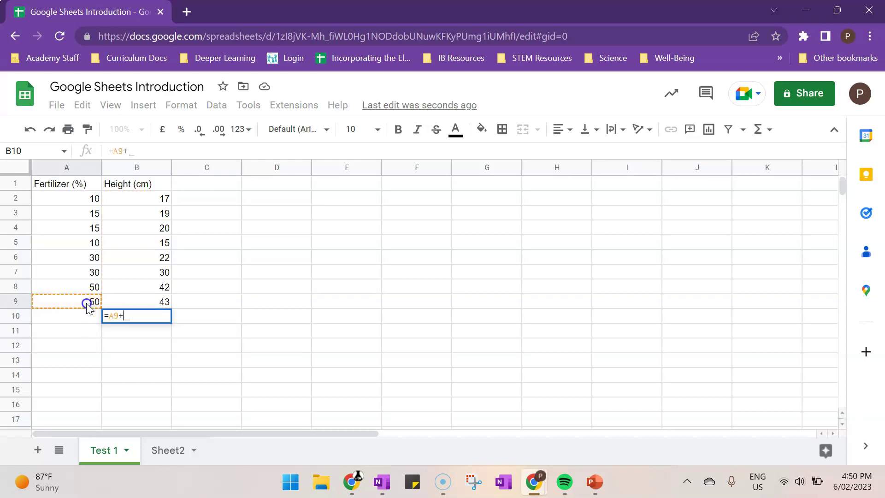
{"action": "type", "text": "+"}
{"action": "left_click", "coordinate": [141, 302]}
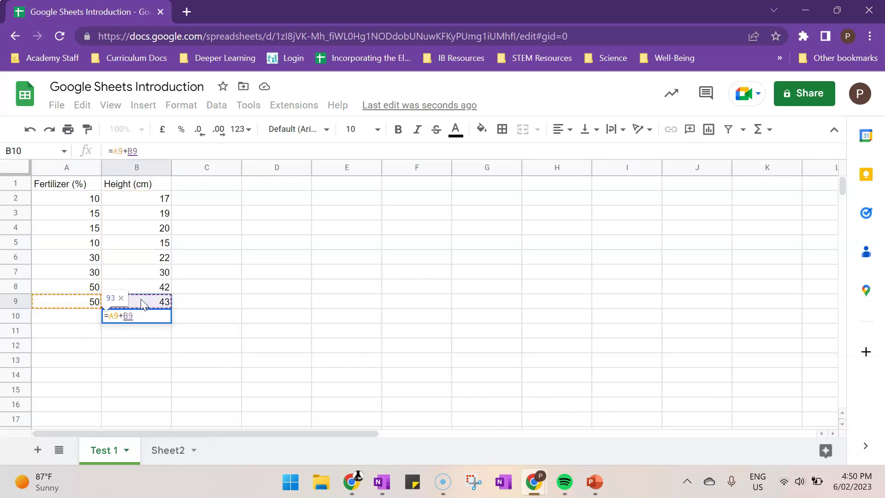
{"action": "key", "text": "Return"}
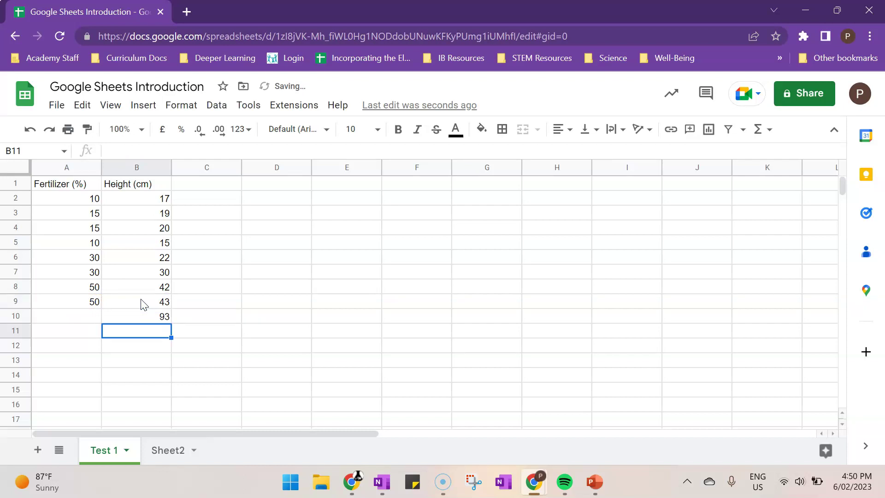
{"action": "left_click", "coordinate": [150, 320]}
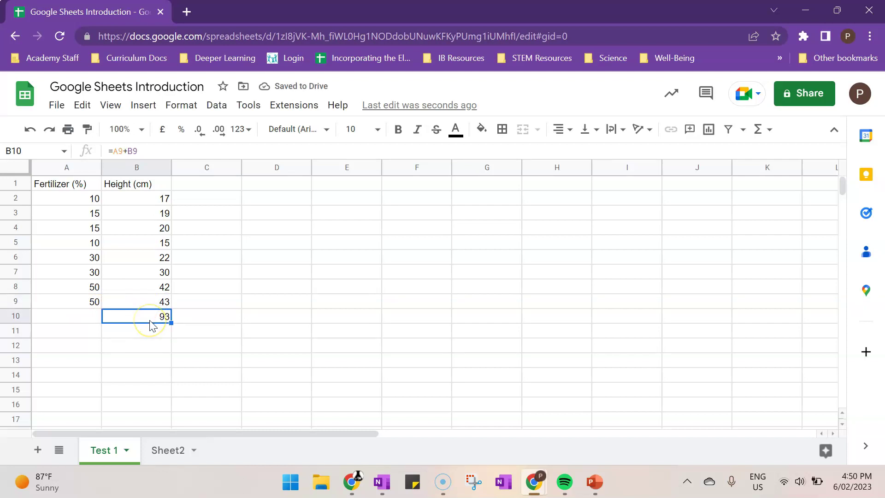
Enter =SUM(B2:B9) in B10 to total the eight height values, giving 208
{"action": "type", "text": "=SUM"}
{"action": "key", "text": "BackSpace"}
{"action": "key", "text": "BackSpace"}
{"action": "key", "text": "BackSpace"}
{"action": "key", "text": "BackSpace"}
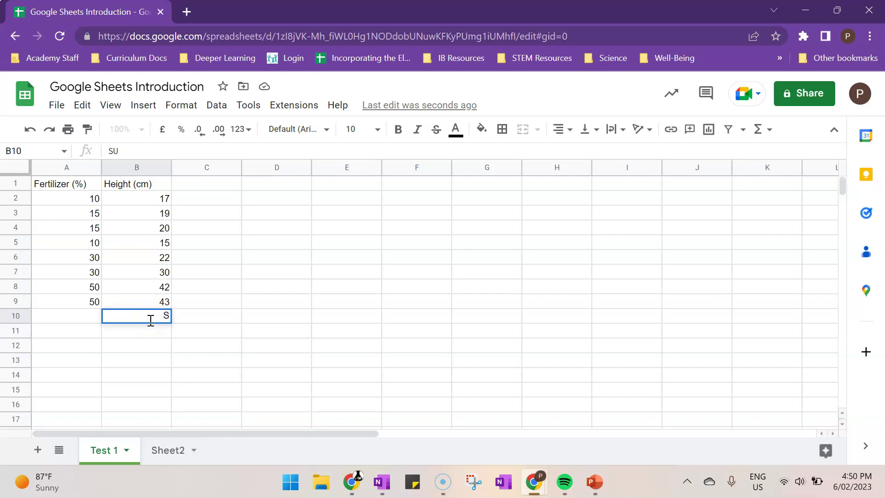
{"action": "type", "text": "=S"}
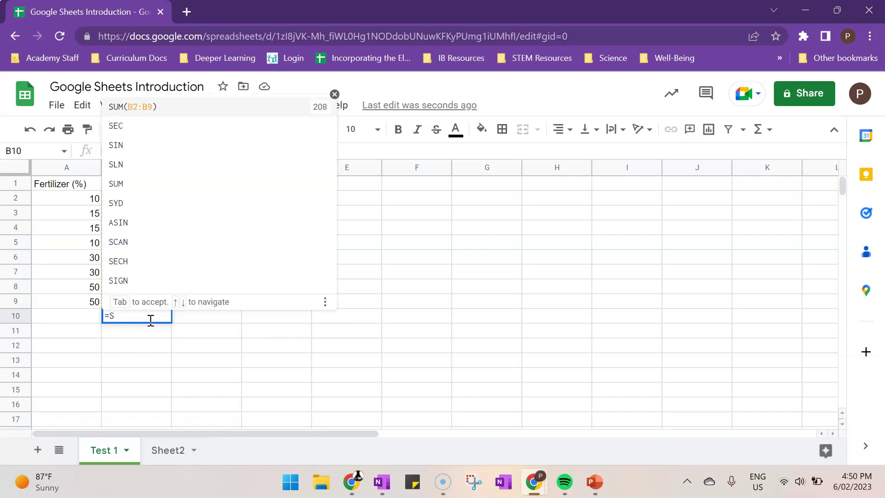
{"action": "type", "text": "UM"}
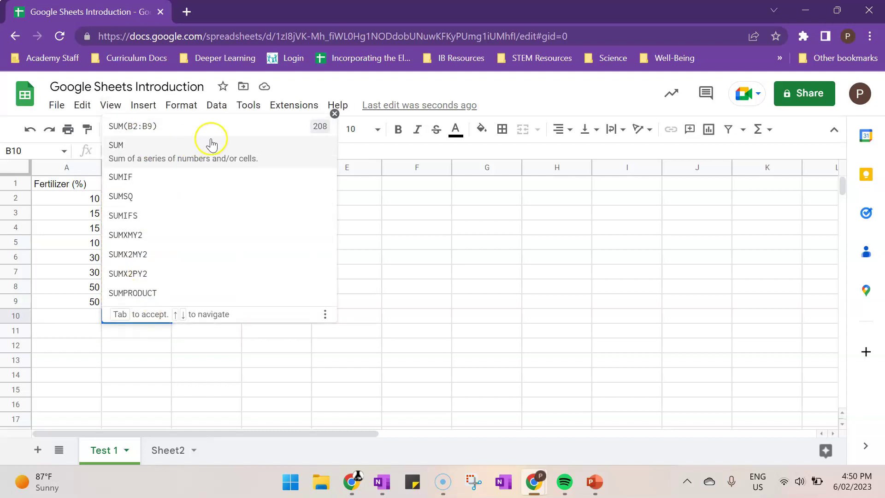
{"action": "left_click", "coordinate": [212, 144]}
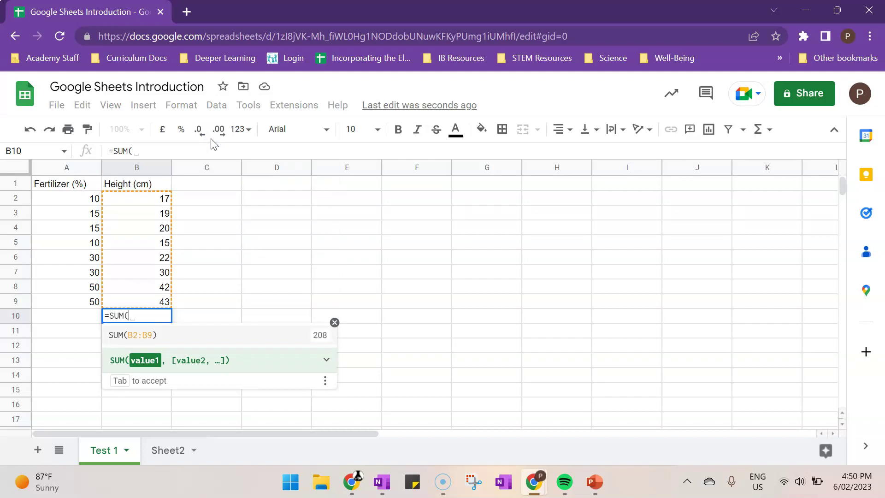
{"action": "left_click_drag", "start_coordinate": [133, 198], "coordinate": [141, 304]}
{"action": "type", "text": ")"}
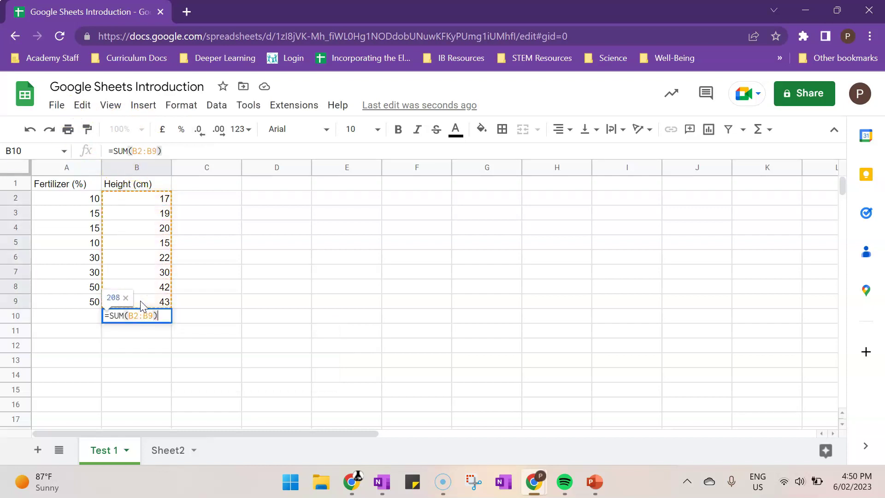
{"action": "left_click", "coordinate": [162, 318]}
{"action": "key", "text": "Return"}
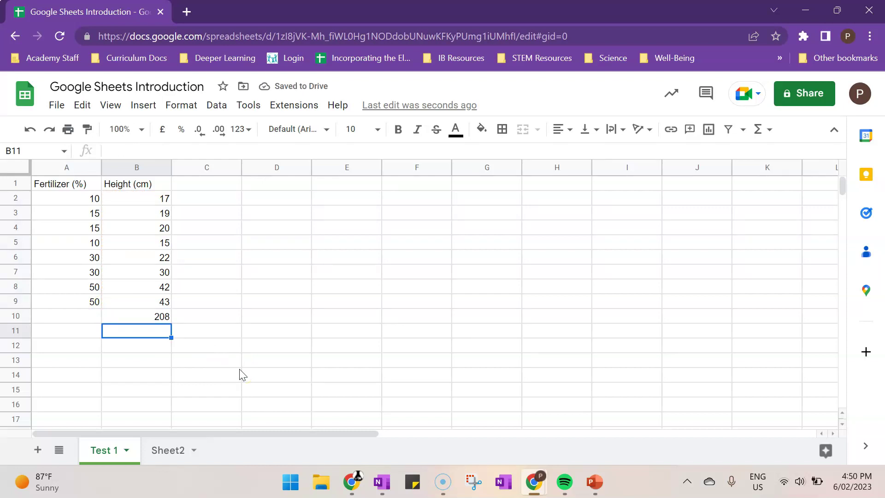